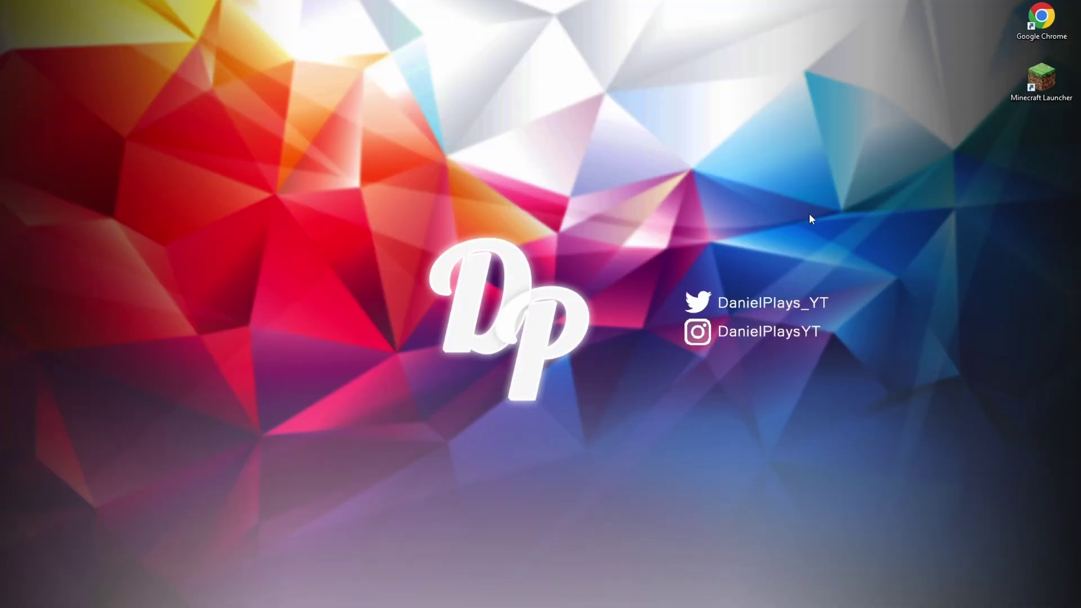
# Step: Open Minecraft Launcher and show the list of Java Edition installations
pyautogui.doubleClick(1046, 80)
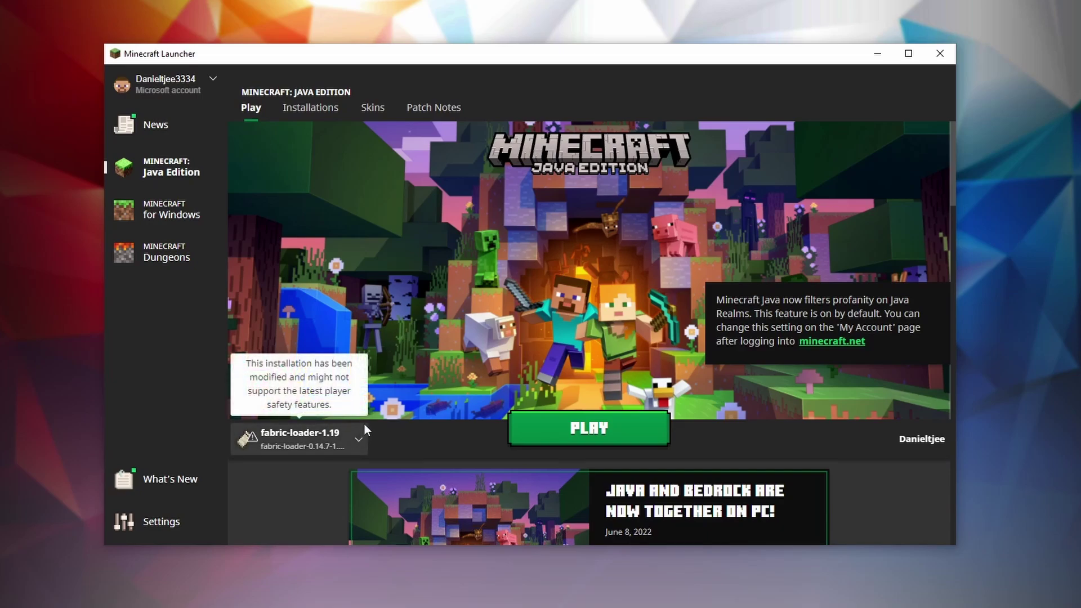
pyautogui.click(310, 113)
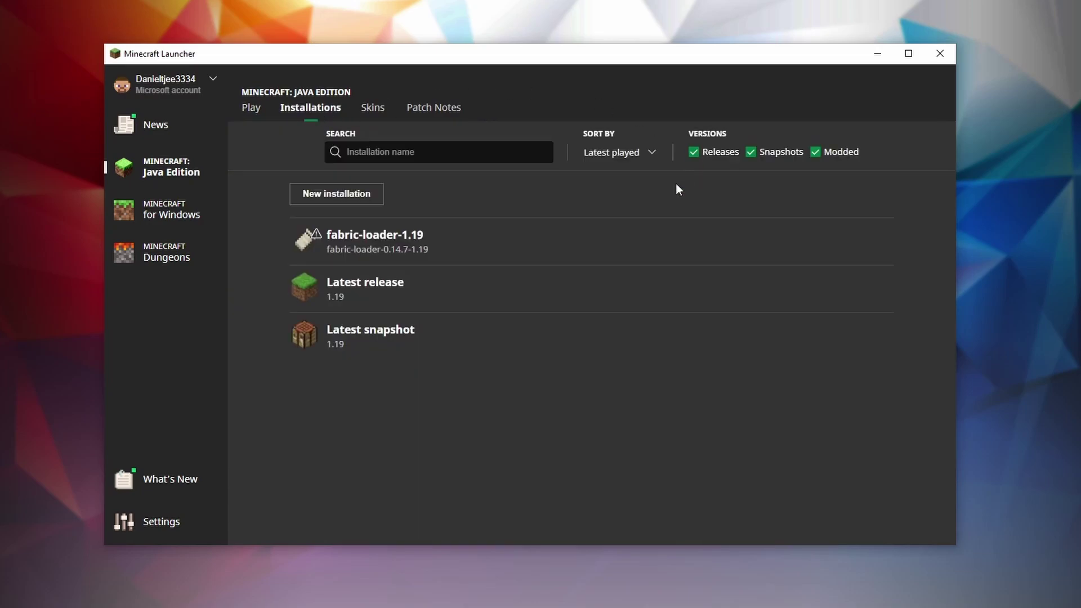
pyautogui.moveTo(410, 234)
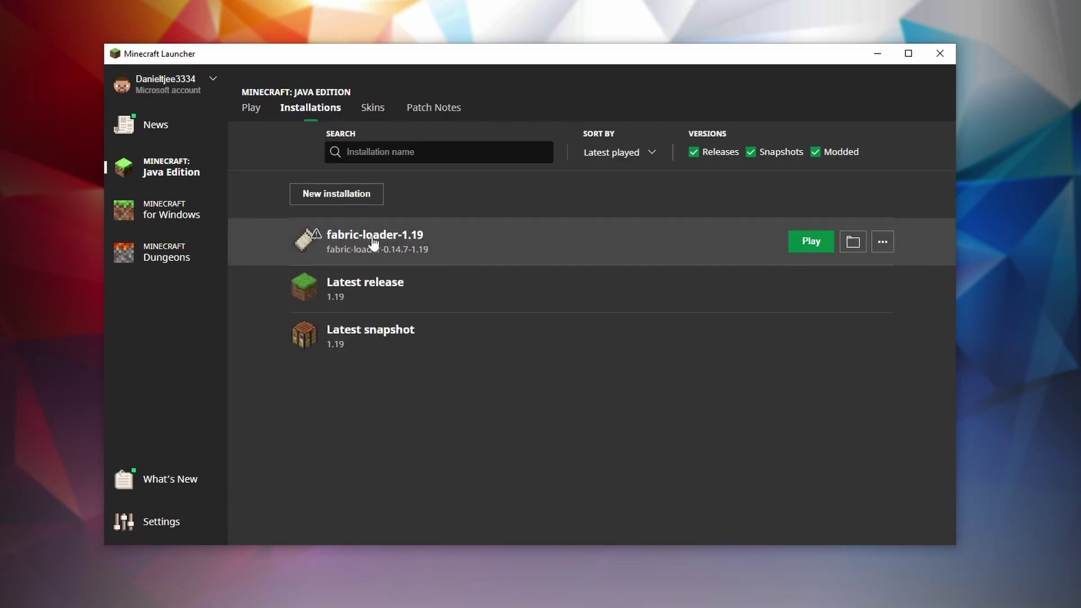
pyautogui.click(883, 244)
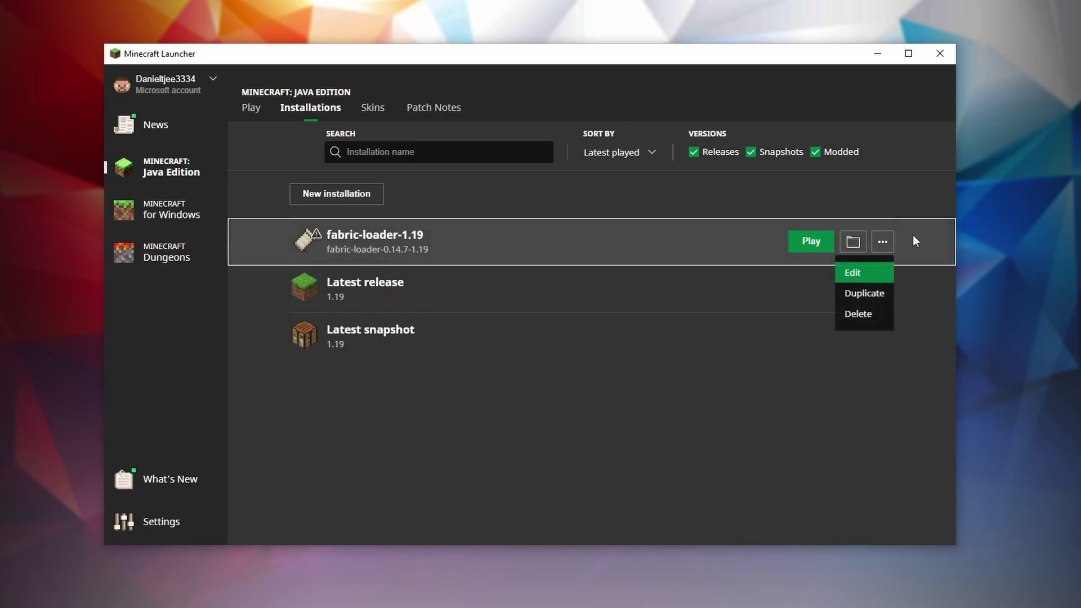
pyautogui.click(569, 385)
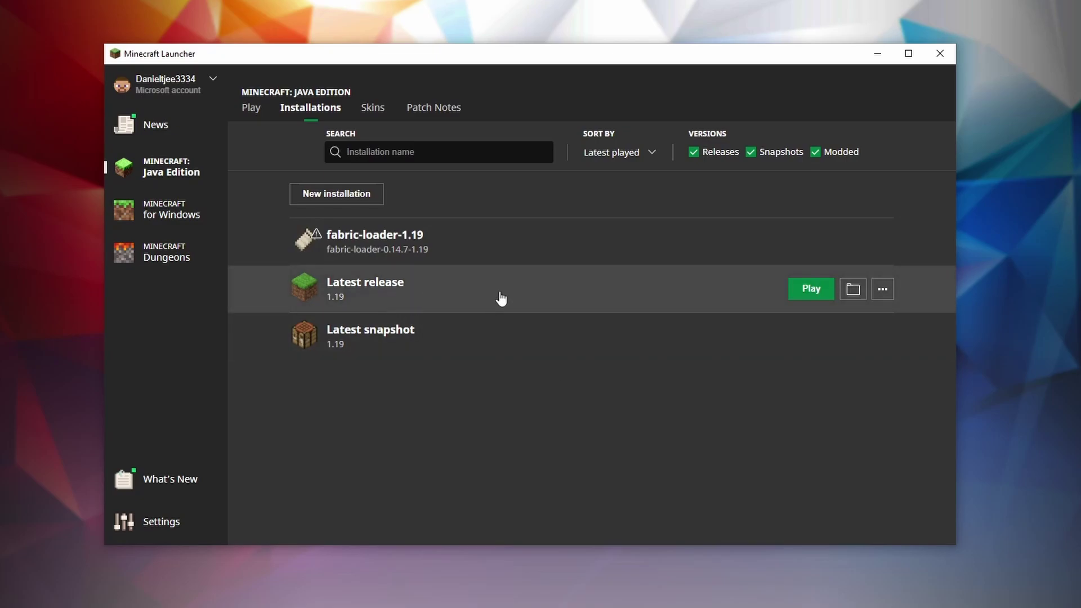
# Step: Open the Latest release installation for editing and expand its additional options
pyautogui.click(883, 291)
pyautogui.click(872, 318)
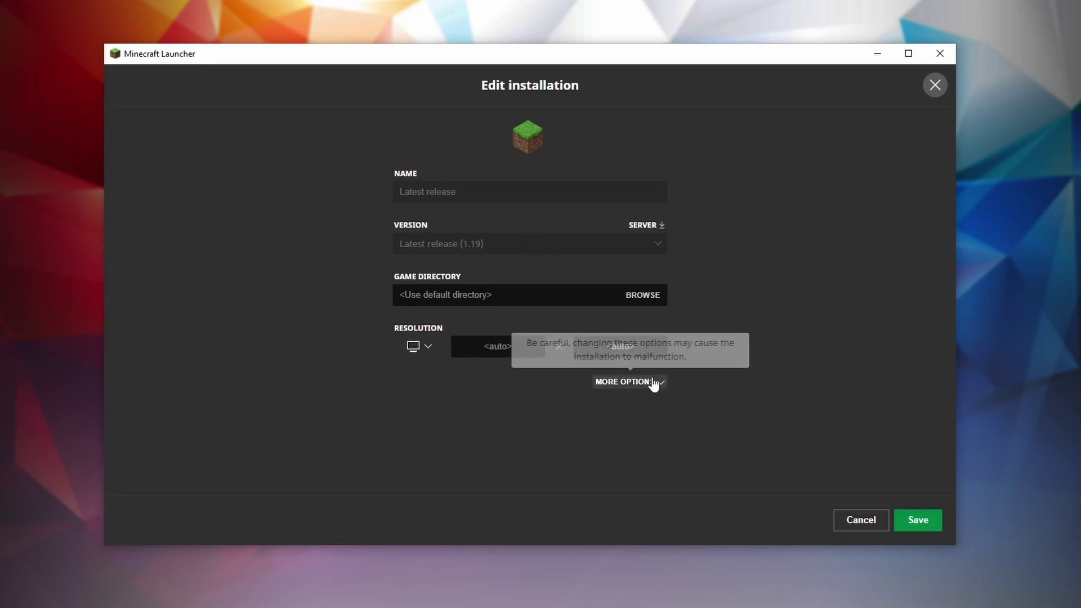
pyautogui.click(632, 384)
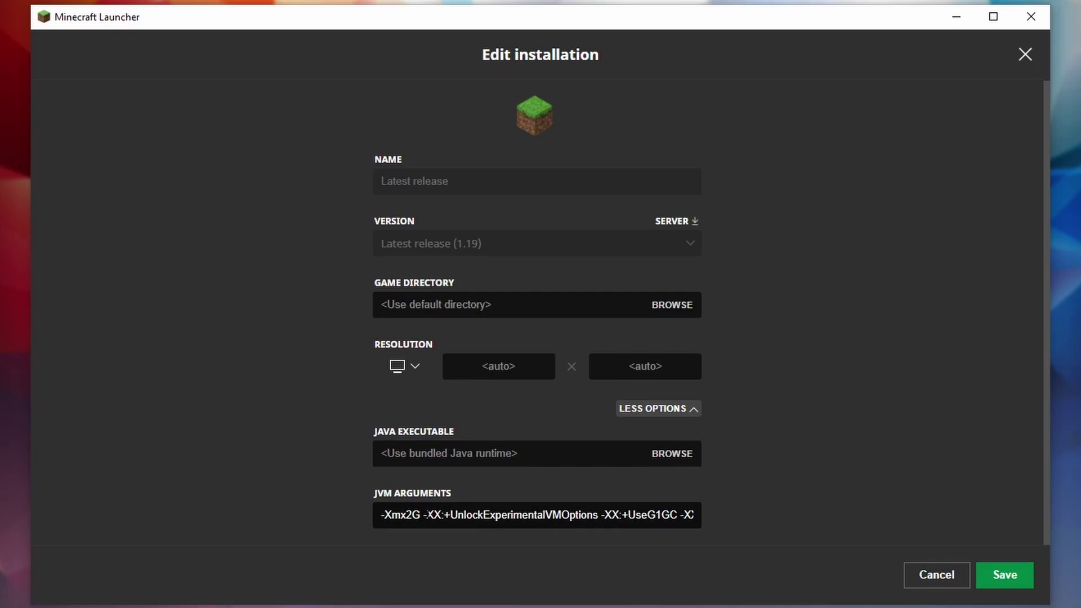
# Step: Set the maximum memory in the JVM arguments to 6 GB (-Xmx6G) and save the installation
pyautogui.moveTo(407, 514); pyautogui.dragTo(412, 514)
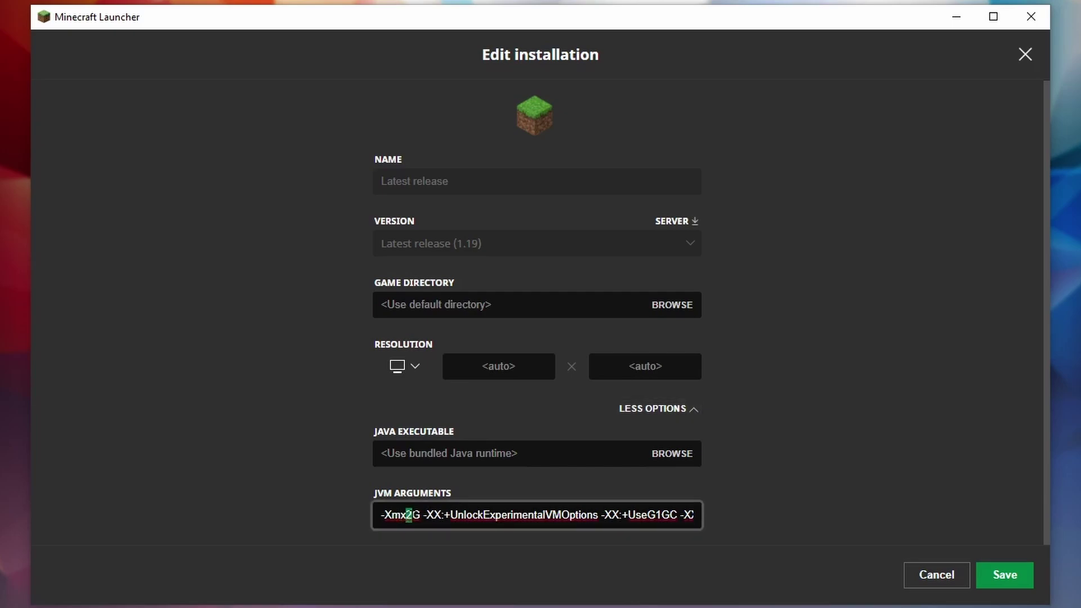
pyautogui.write('2')
pyautogui.press('BackSpace')
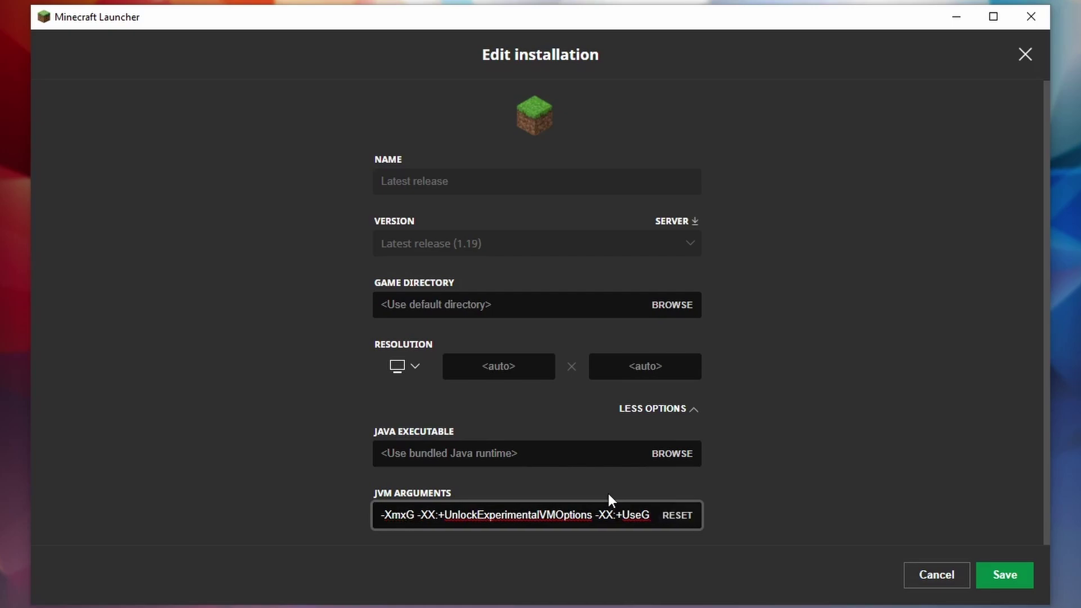
pyautogui.write('3')
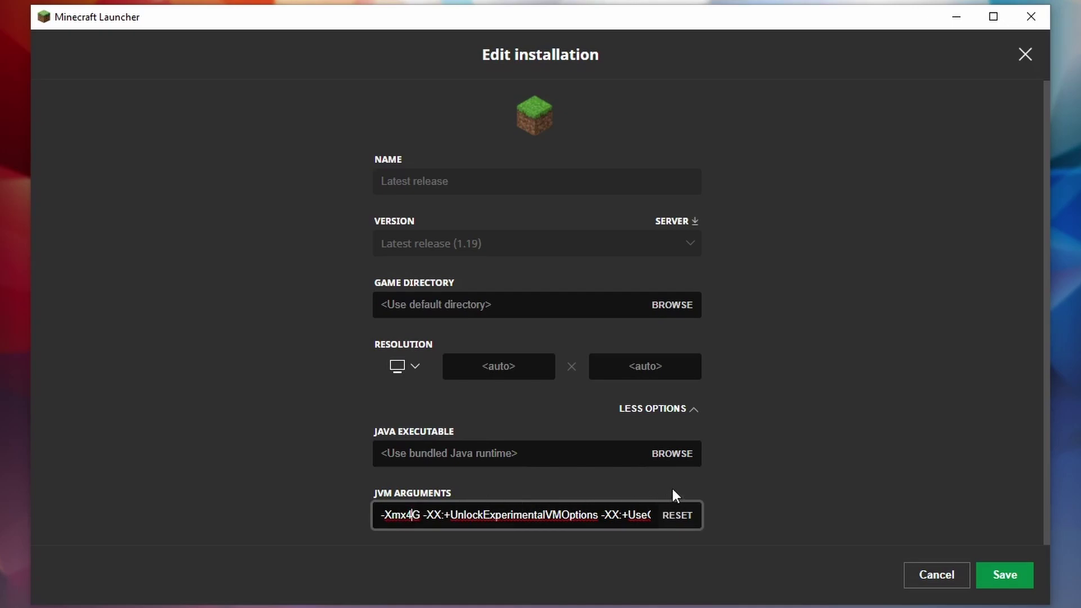
pyautogui.press('BackSpace')
pyautogui.write('6')
pyautogui.click(998, 576)
# Step: Launch the game from the Latest release installation
pyautogui.moveTo(884, 302)
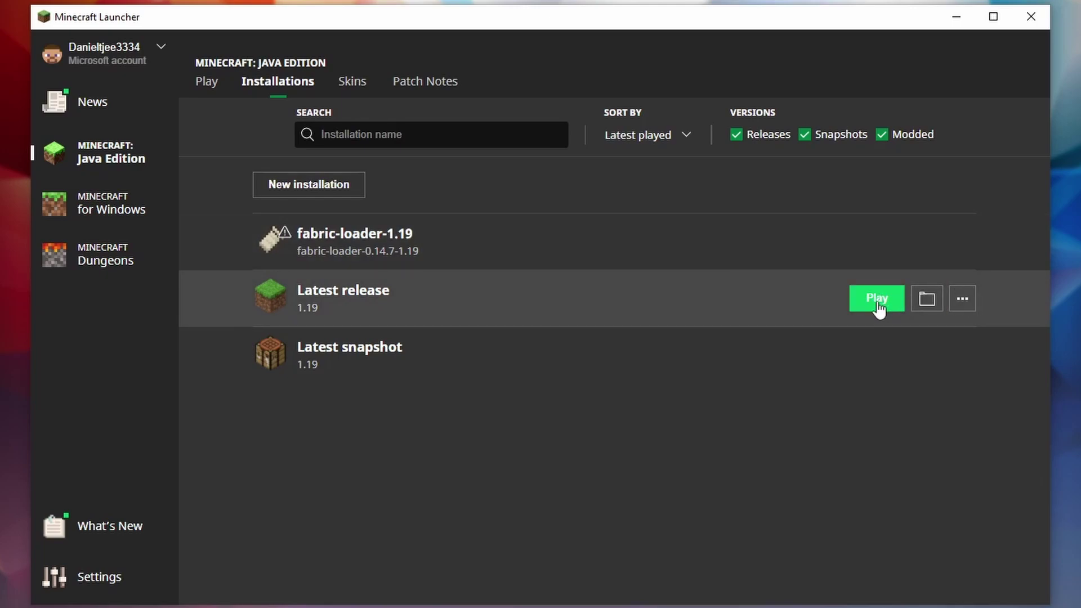
pyautogui.moveTo(524, 236)
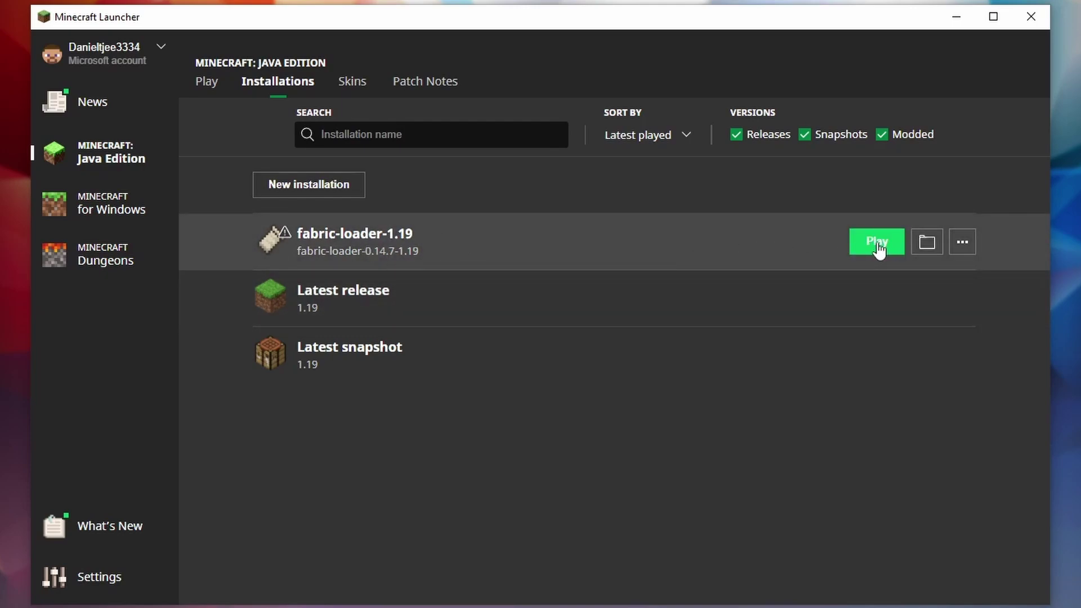
pyautogui.moveTo(884, 264)
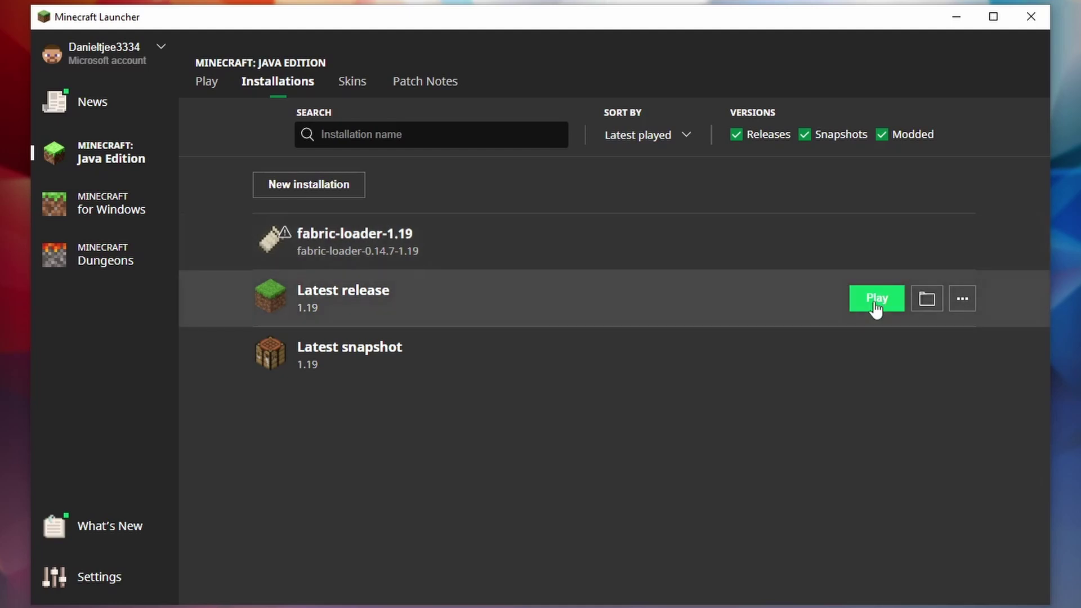
pyautogui.click(875, 298)
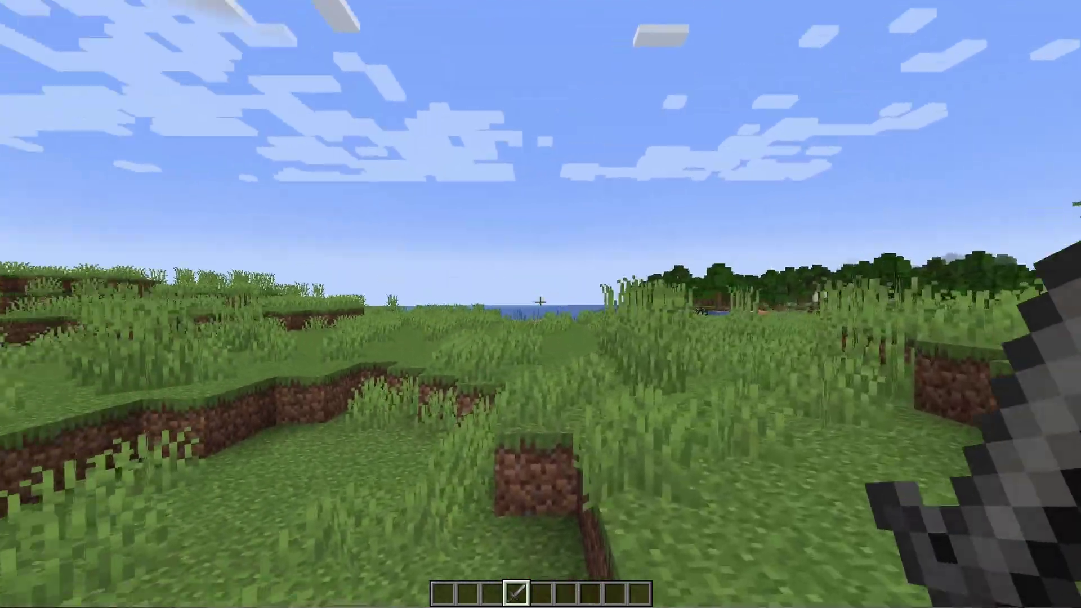
# Step: Walk around the plains with the debug overlay shown to check frame rate and memory allocation, and hide the overlay
pyautogui.press('w')
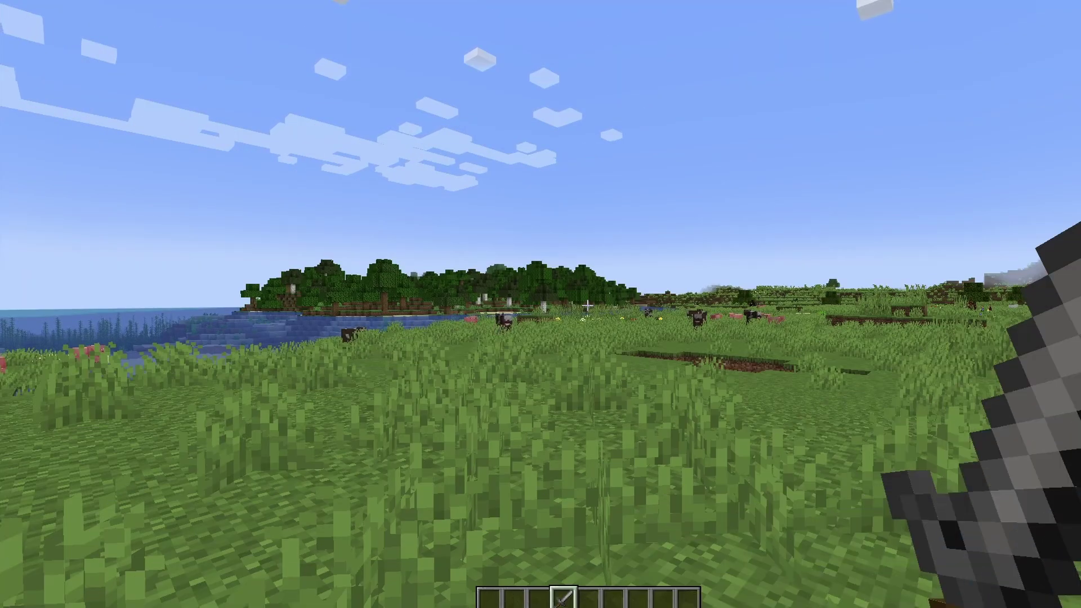
pyautogui.press('F3')
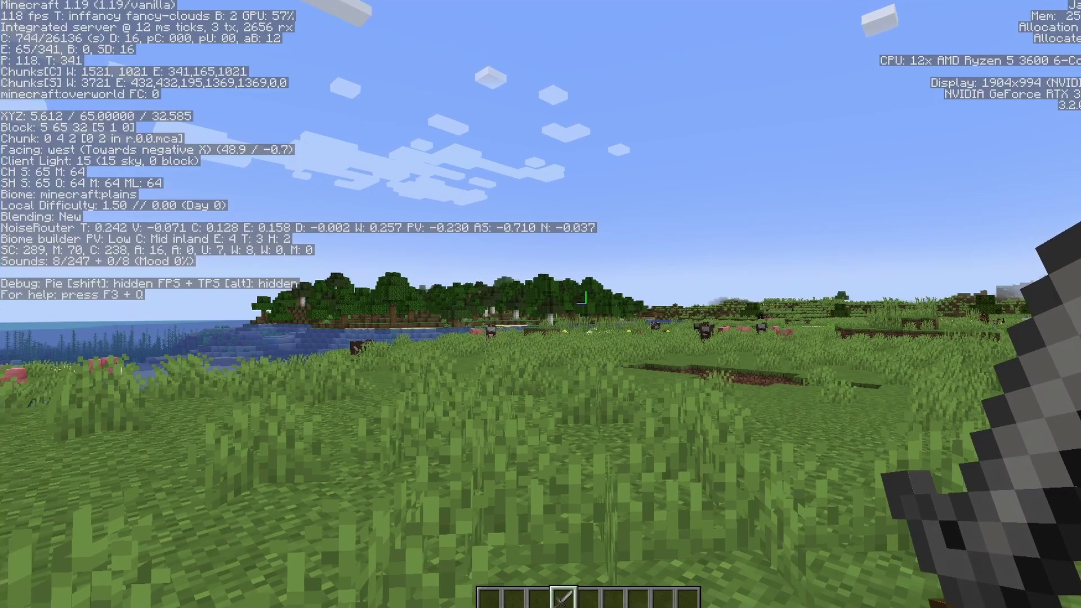
pyautogui.press('w')
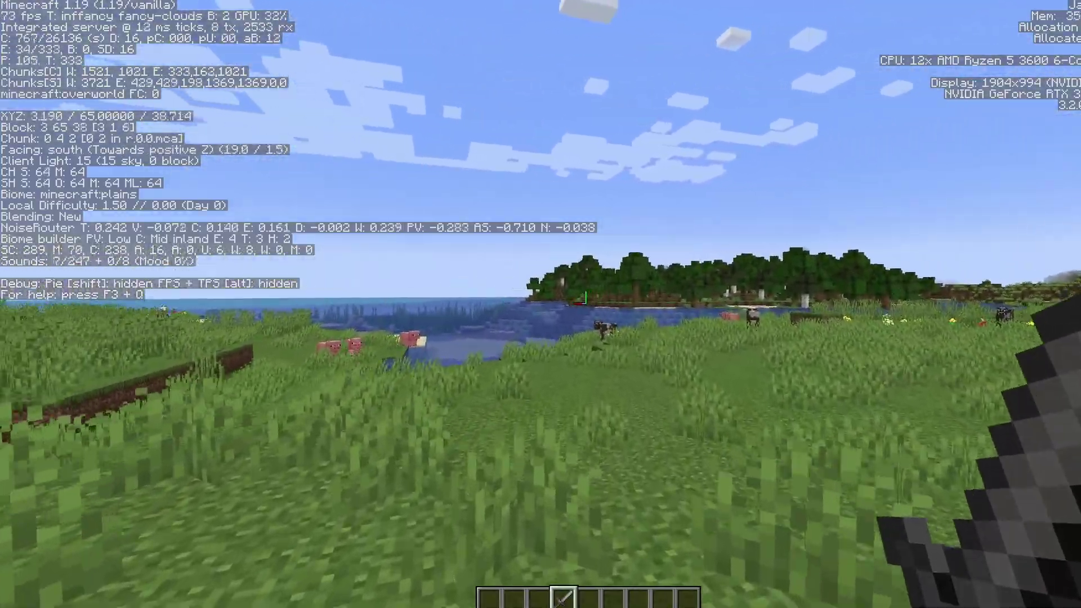
pyautogui.press('w')
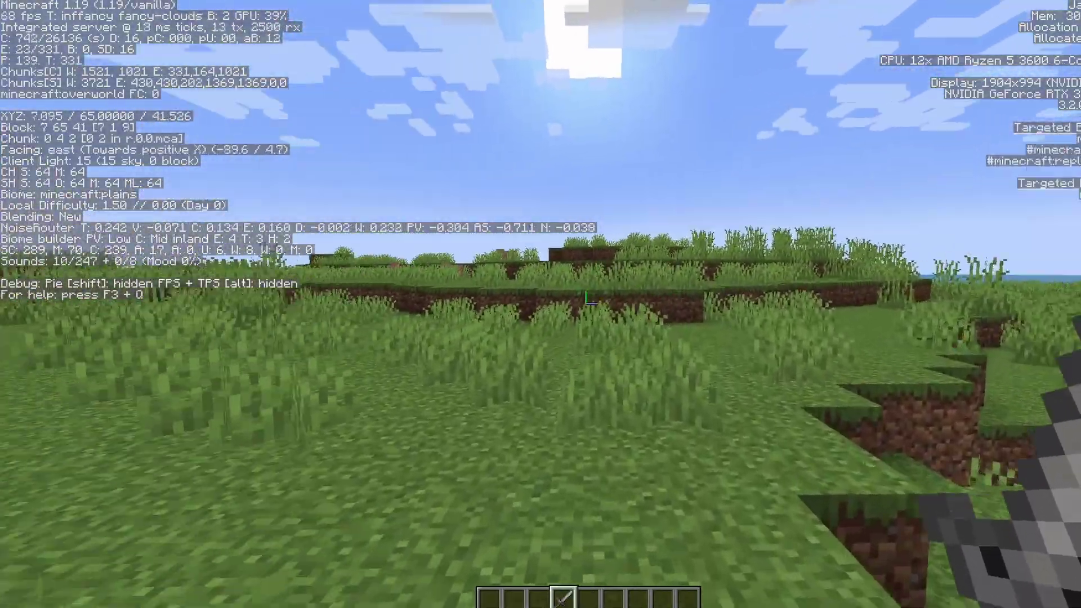
pyautogui.press('w')
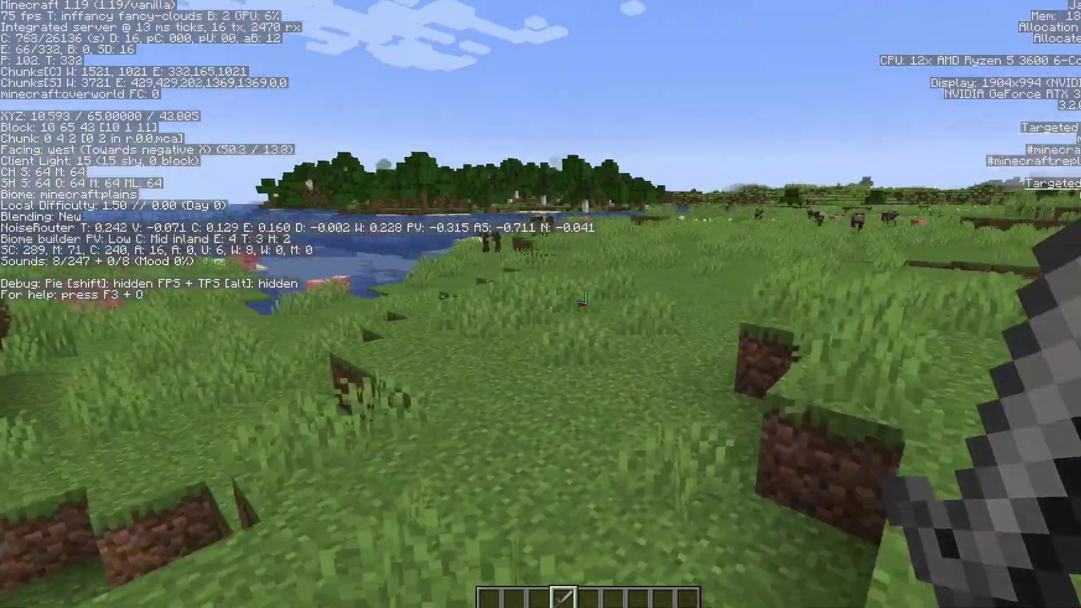
pyautogui.press('w')
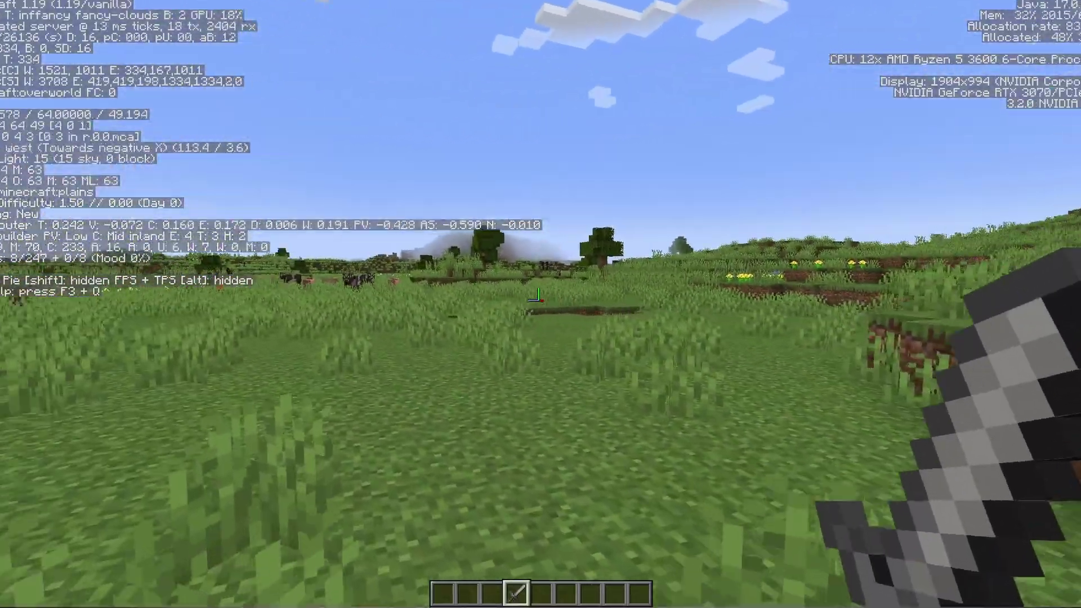
pyautogui.press('w')
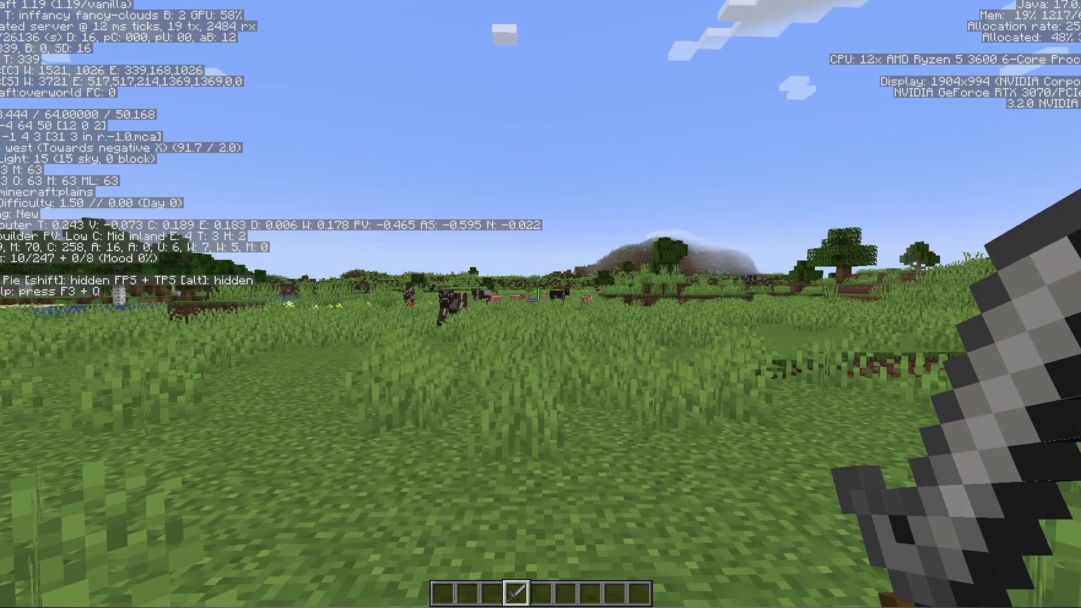
pyautogui.press('F3')
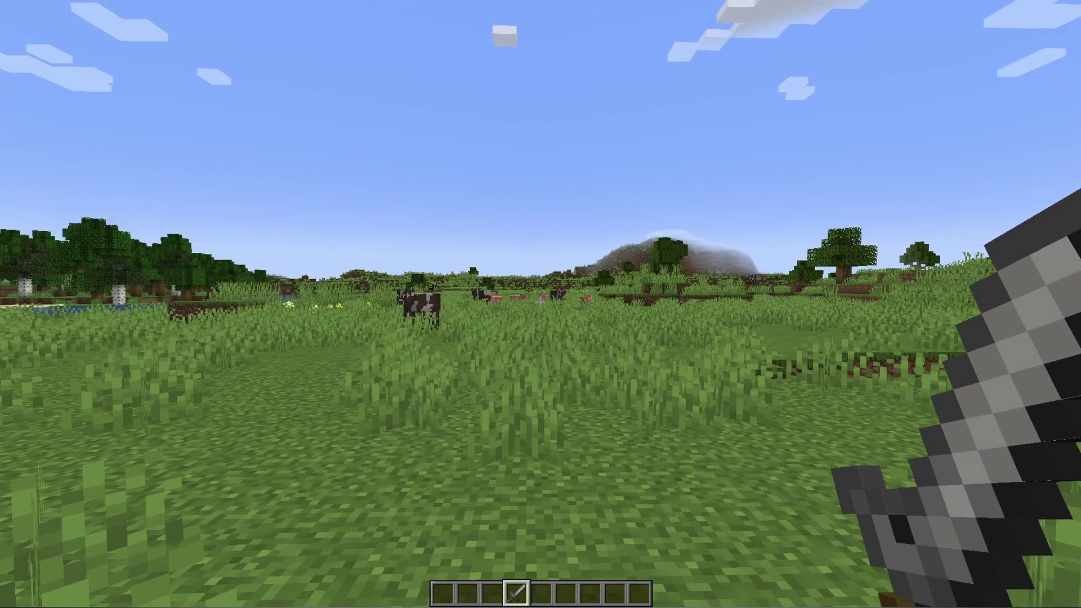
# Step: Pause the game and open its video settings
pyautogui.press('Escape')
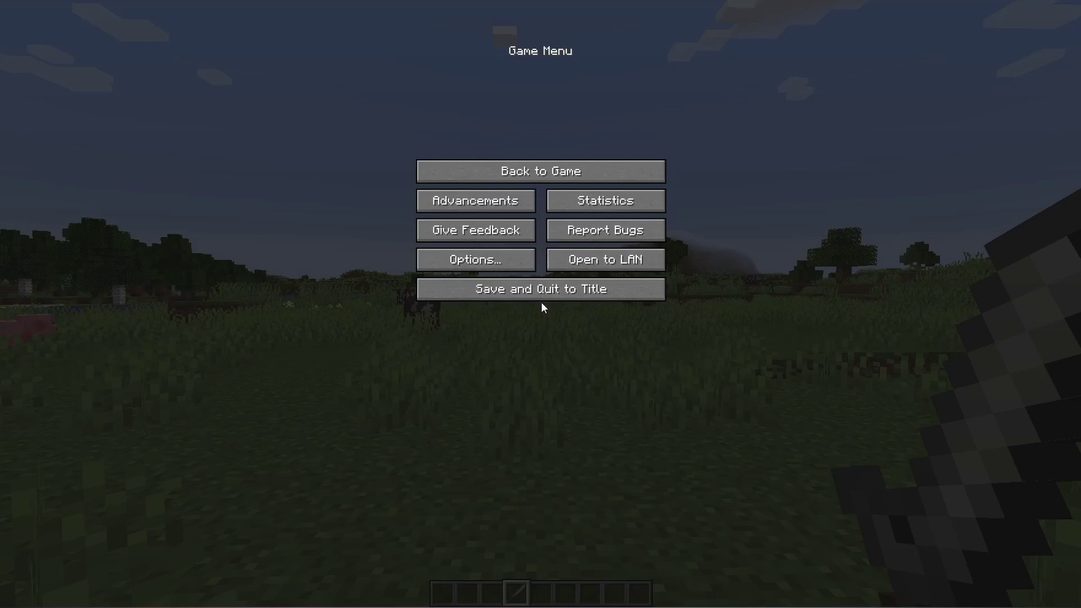
pyautogui.click(479, 263)
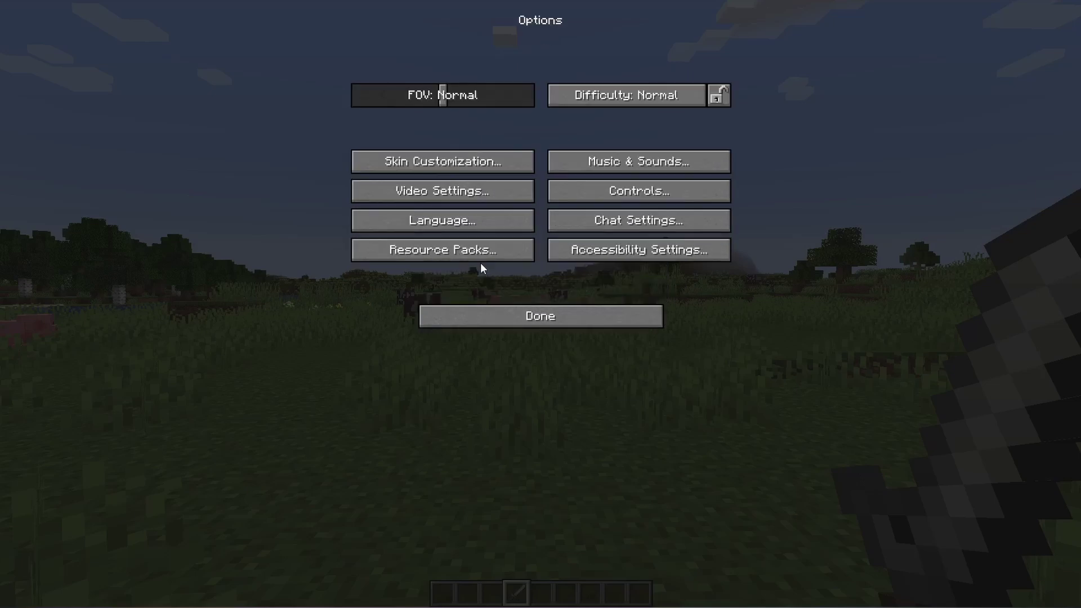
pyautogui.click(436, 196)
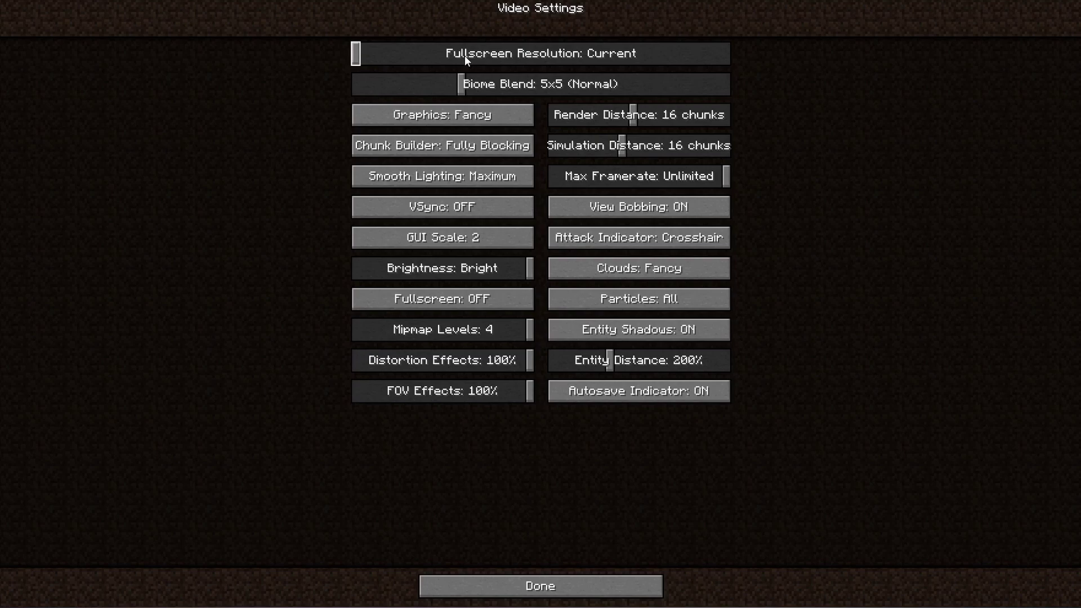
# Step: Try the fullscreen resolutions 640x480@59 and 1280x720@59 (24bit), and return the setting to Current
pyautogui.moveTo(465, 55); pyautogui.dragTo(735, 58)
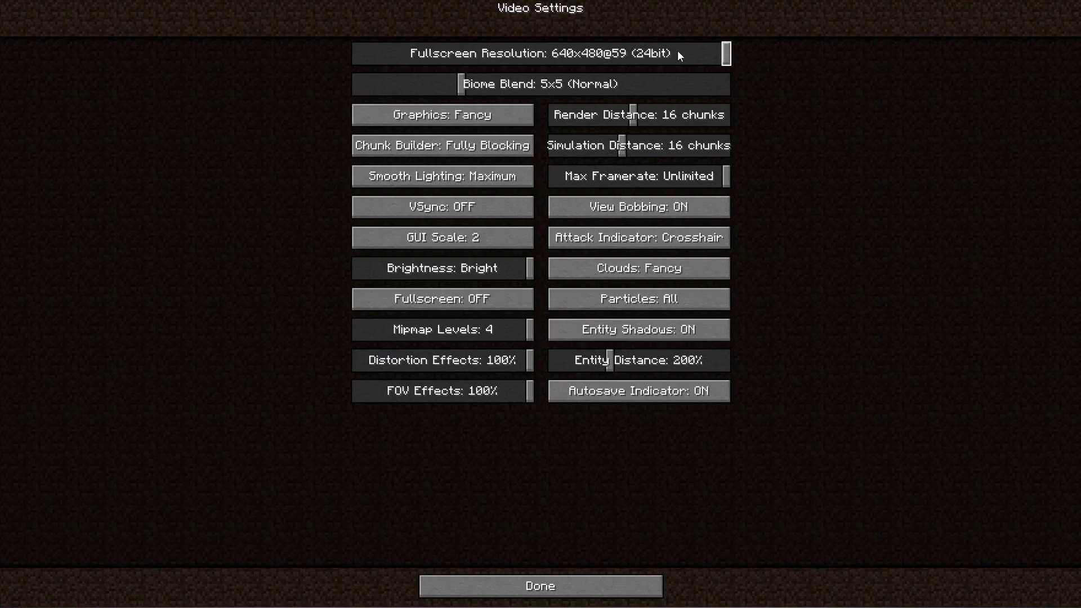
pyautogui.moveTo(702, 53); pyautogui.dragTo(559, 57)
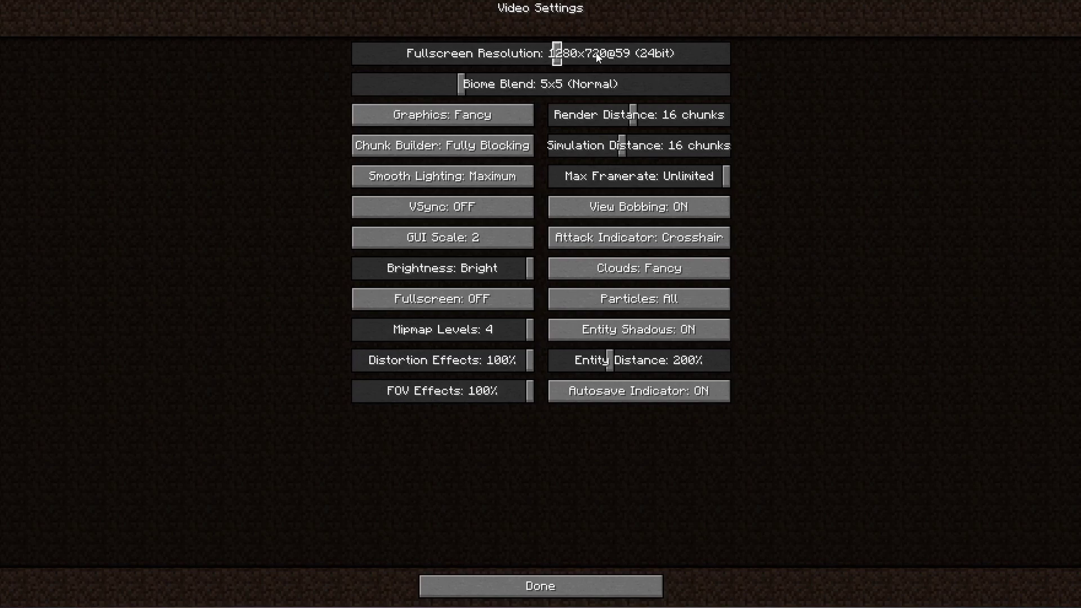
pyautogui.moveTo(595, 51); pyautogui.dragTo(402, 70)
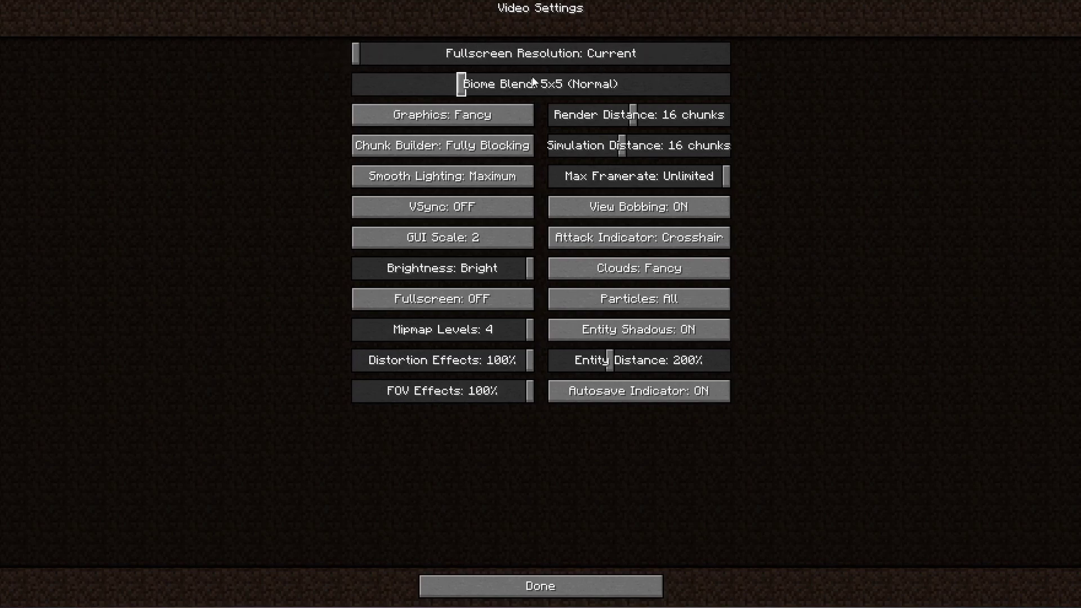
# Step: Shrink the game window and move it to about the middle of the desktop
pyautogui.moveTo(1, 1); pyautogui.dragTo(594, 313)
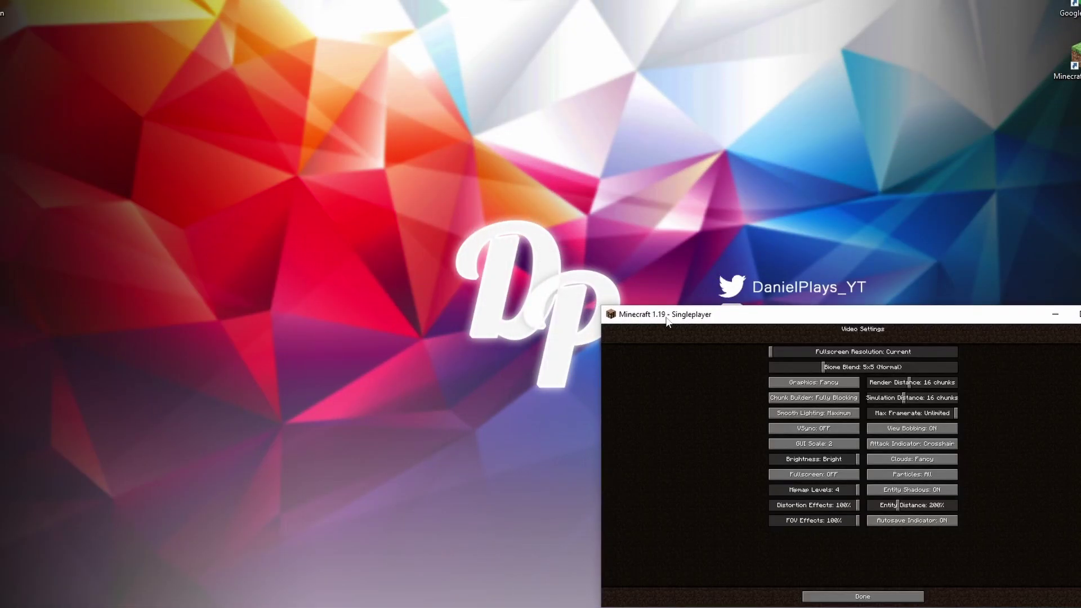
pyautogui.moveTo(718, 328); pyautogui.dragTo(432, 114)
pyautogui.moveTo(309, 99); pyautogui.dragTo(265, 64)
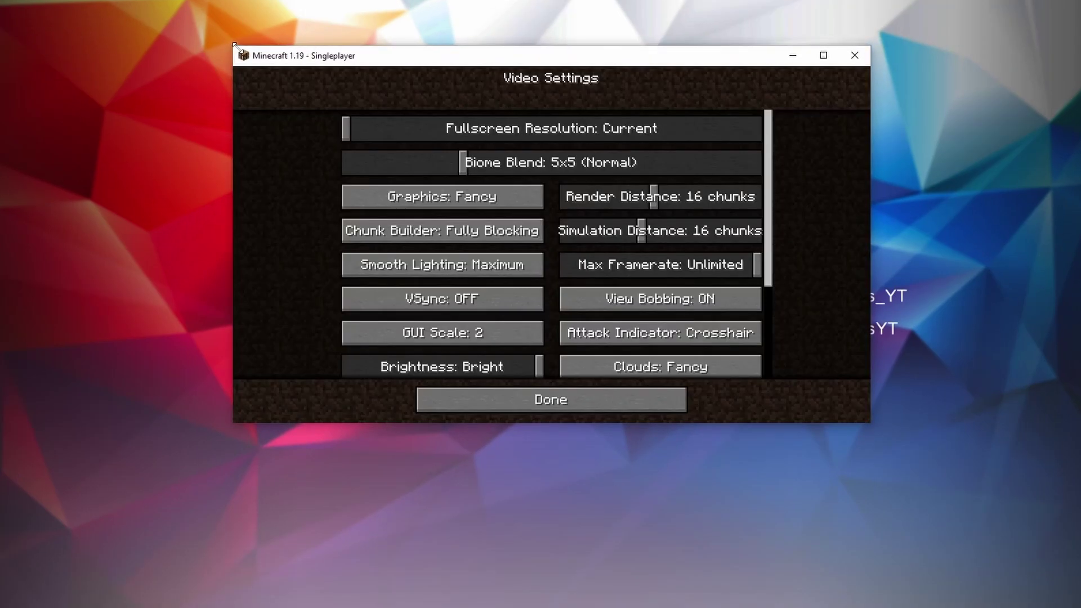
pyautogui.moveTo(473, 63); pyautogui.dragTo(466, 127)
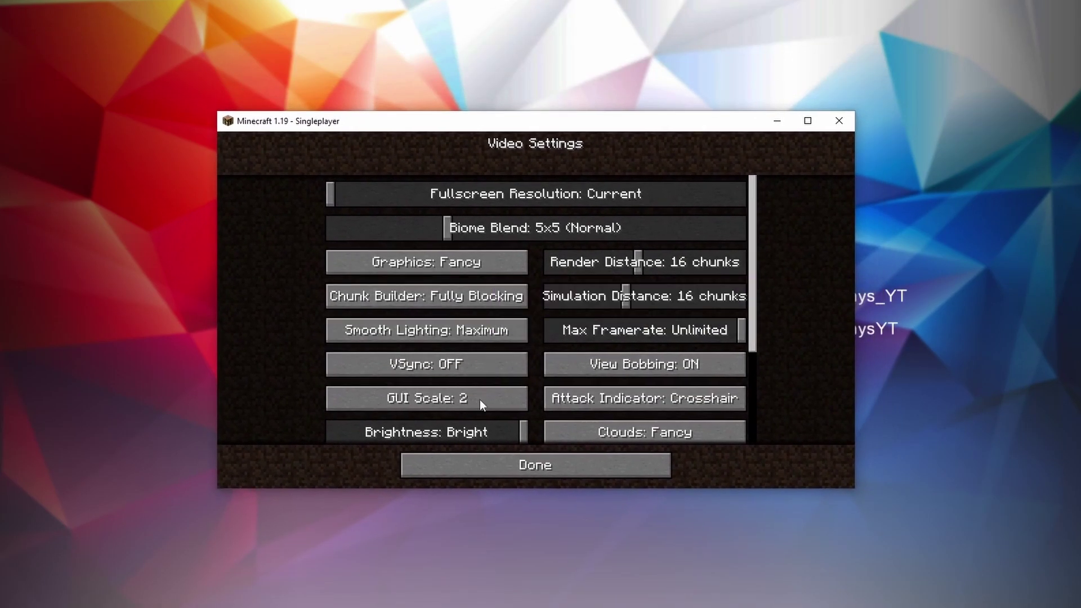
# Step: Return to the game and toggle the debug overlay to check performance in the smaller window
pyautogui.click(500, 466)
pyautogui.press('Escape')
pyautogui.press('Escape')
pyautogui.press('F3')
# Step: Set Biome Blend to OFF (Fastest) in the video settings, trying 3x3 (Fast) on the way
pyautogui.moveTo(452, 230); pyautogui.dragTo(319, 230)
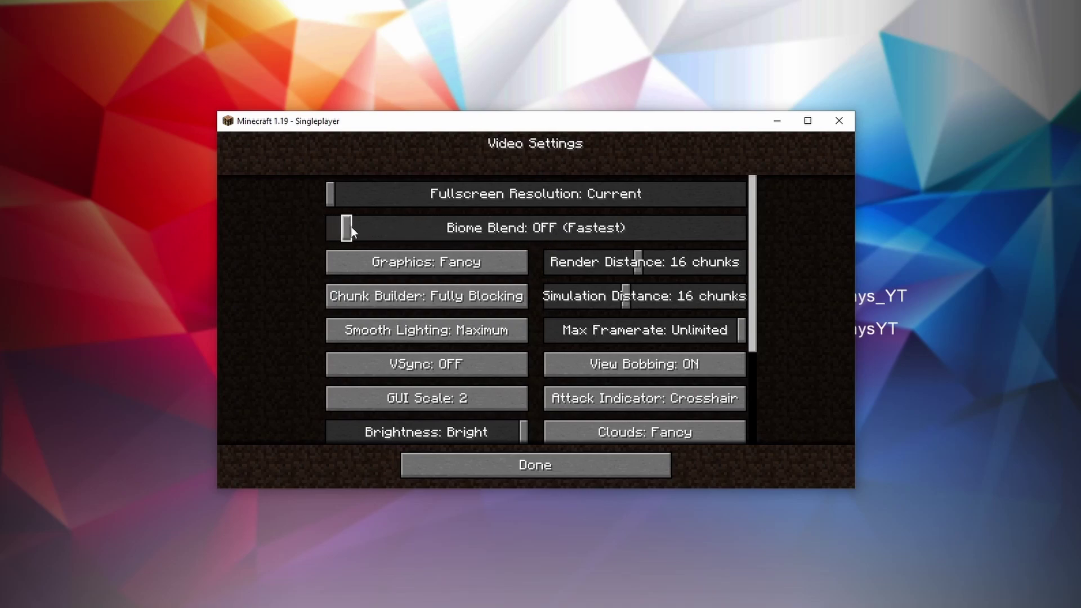
pyautogui.moveTo(391, 227); pyautogui.dragTo(404, 226)
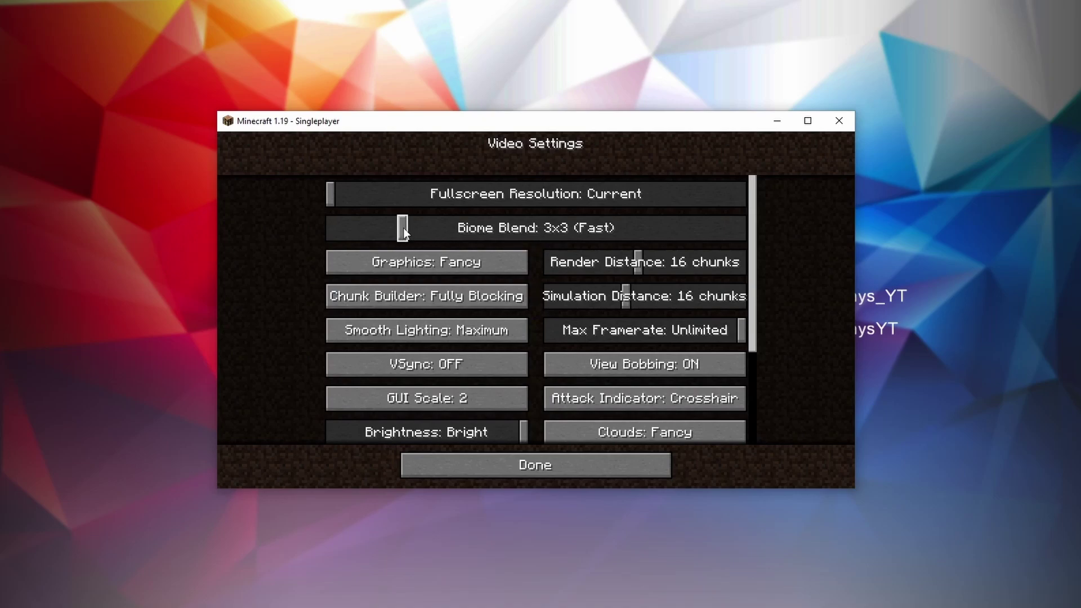
pyautogui.moveTo(402, 227); pyautogui.dragTo(370, 222)
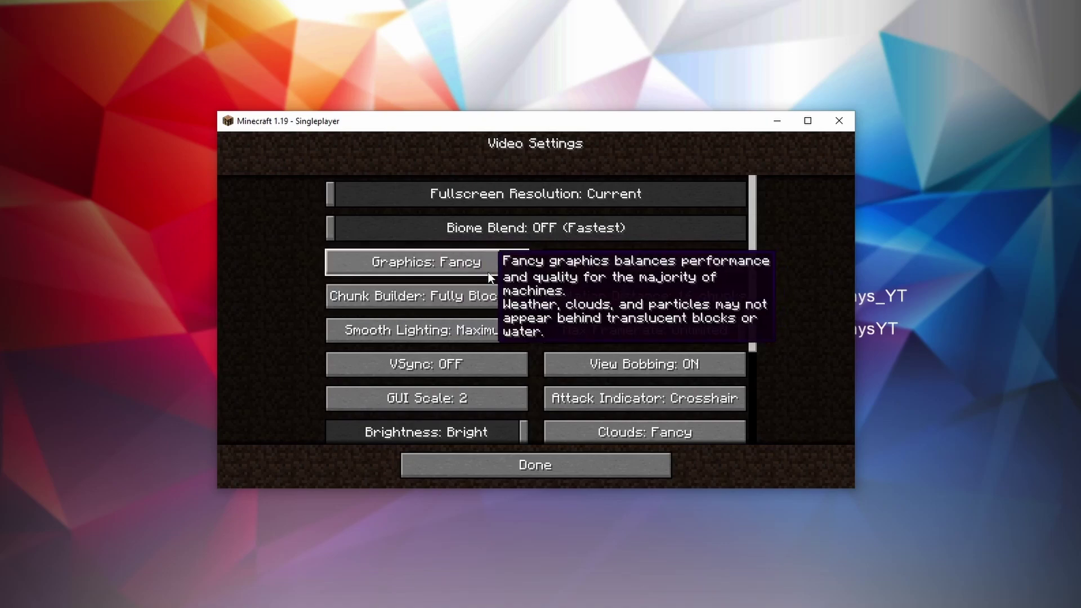
# Step: Set Graphics to Fast, passing Fabulous! on the way, and set Chunk Builder to Threaded
pyautogui.click(497, 267)
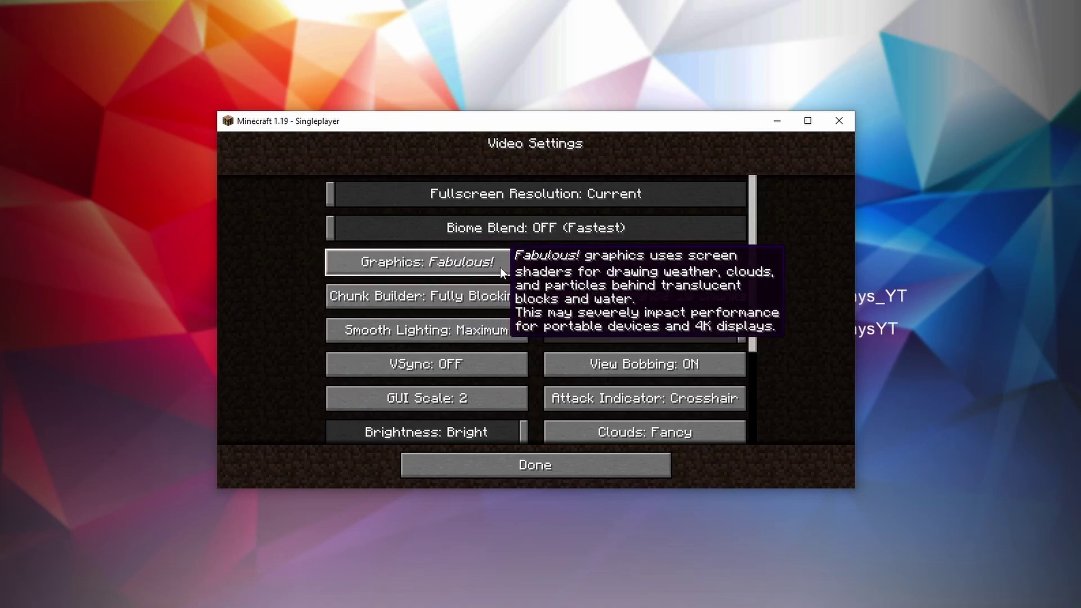
pyautogui.click(500, 266)
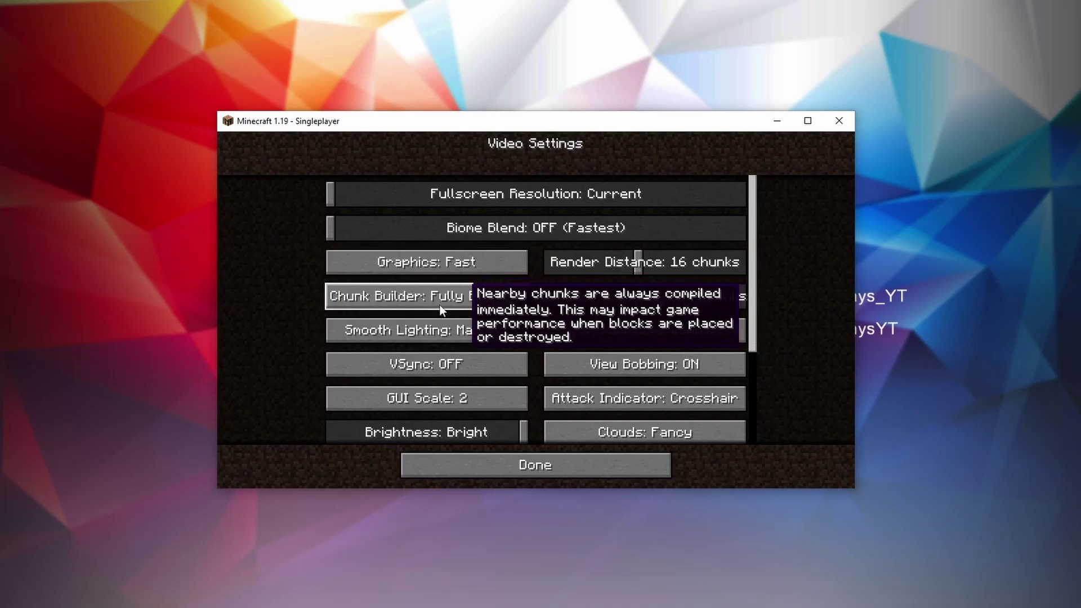
pyautogui.click(506, 301)
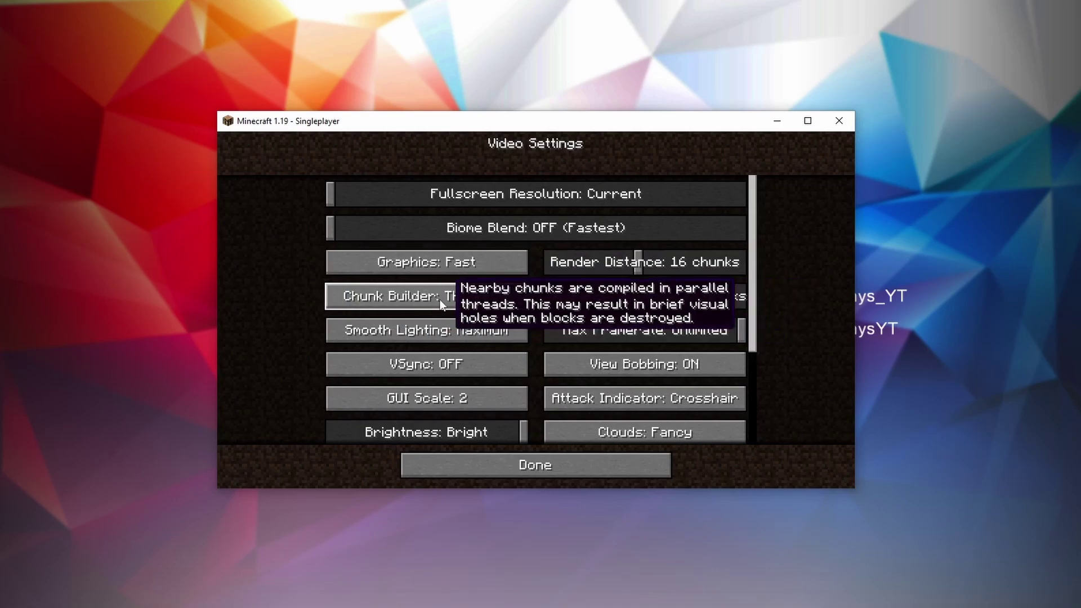
# Step: Turn Smooth Lighting off and make sure VSync is set to OFF
pyautogui.scroll(-2, 535, 319)
pyautogui.scroll(-1, 534, 319)
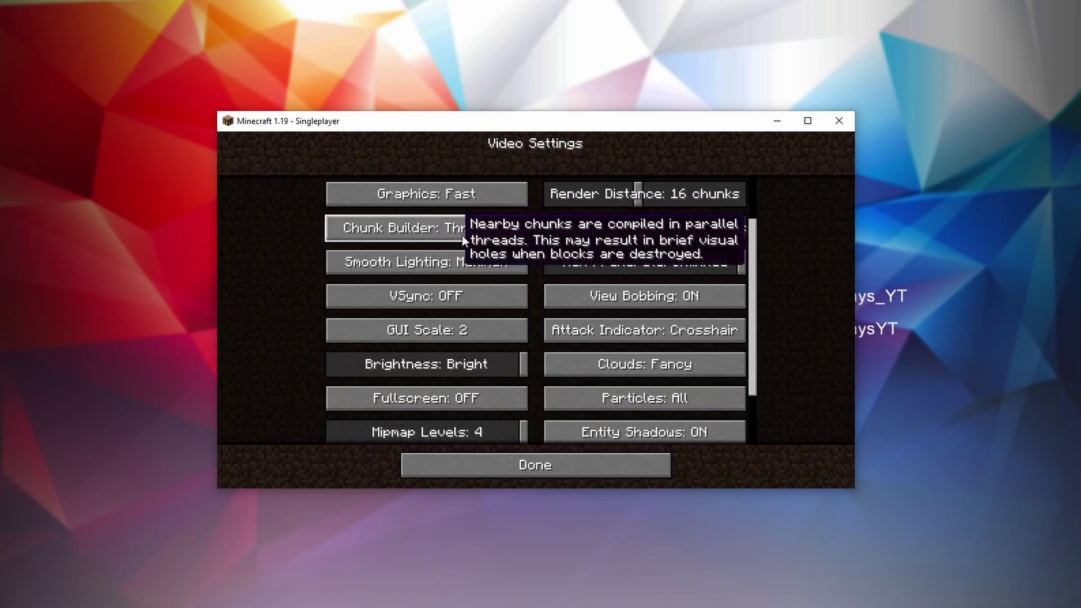
pyautogui.click(421, 266)
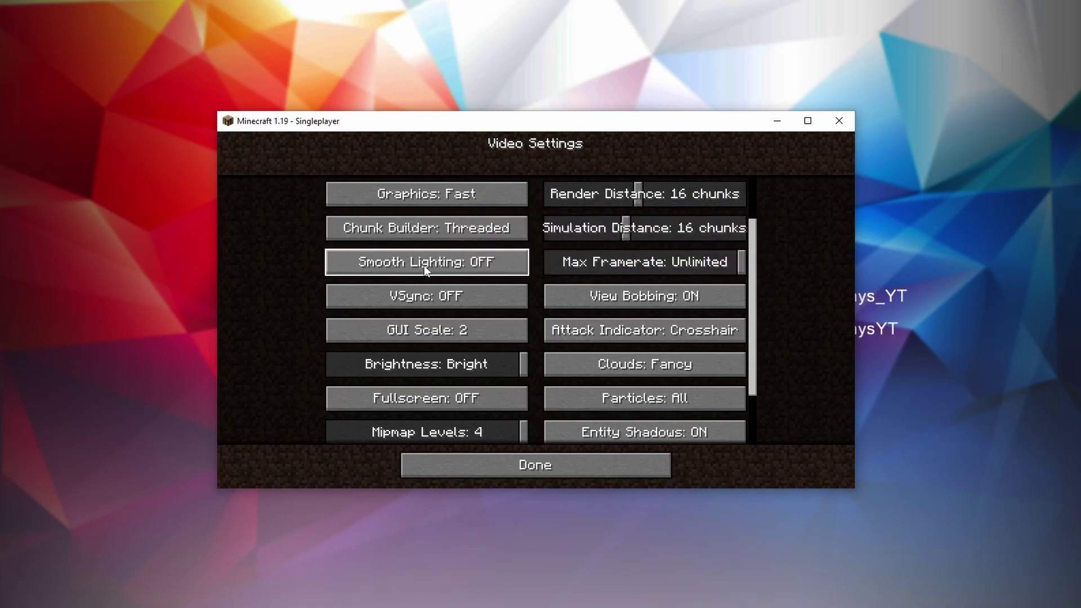
pyautogui.scroll(-1, 524, 275)
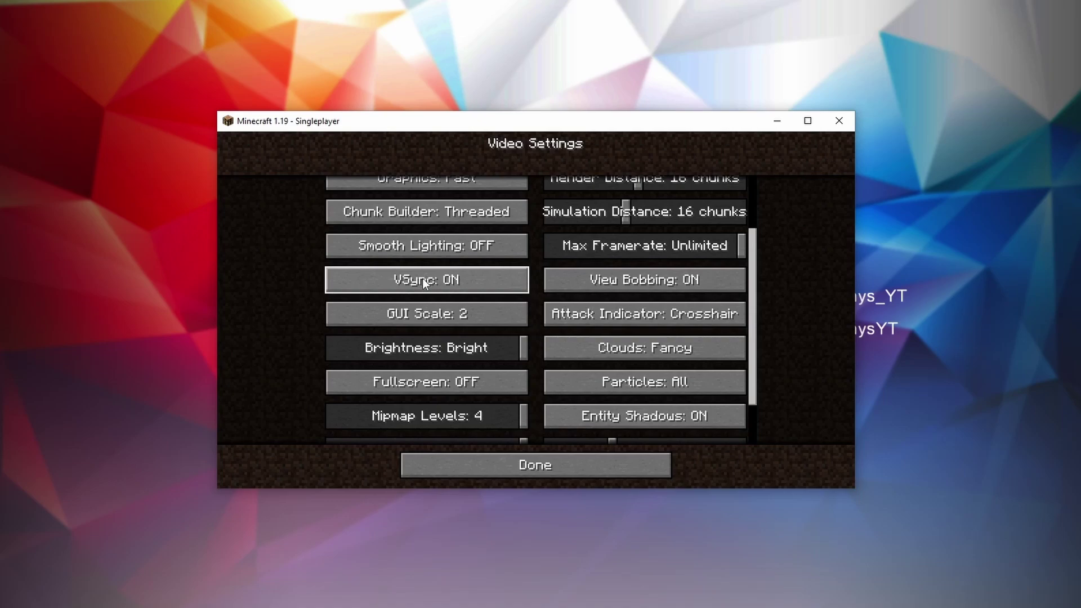
pyautogui.click(423, 280)
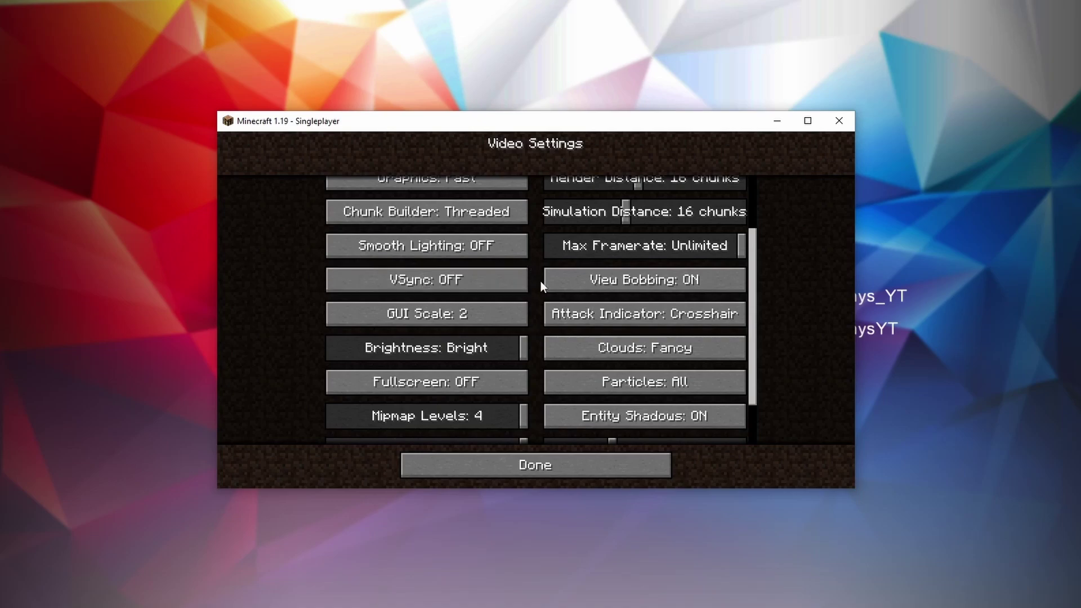
# Step: Try GUI Scale Auto, return the scale to 2, and keep Brightness at Bright
pyautogui.click(444, 315)
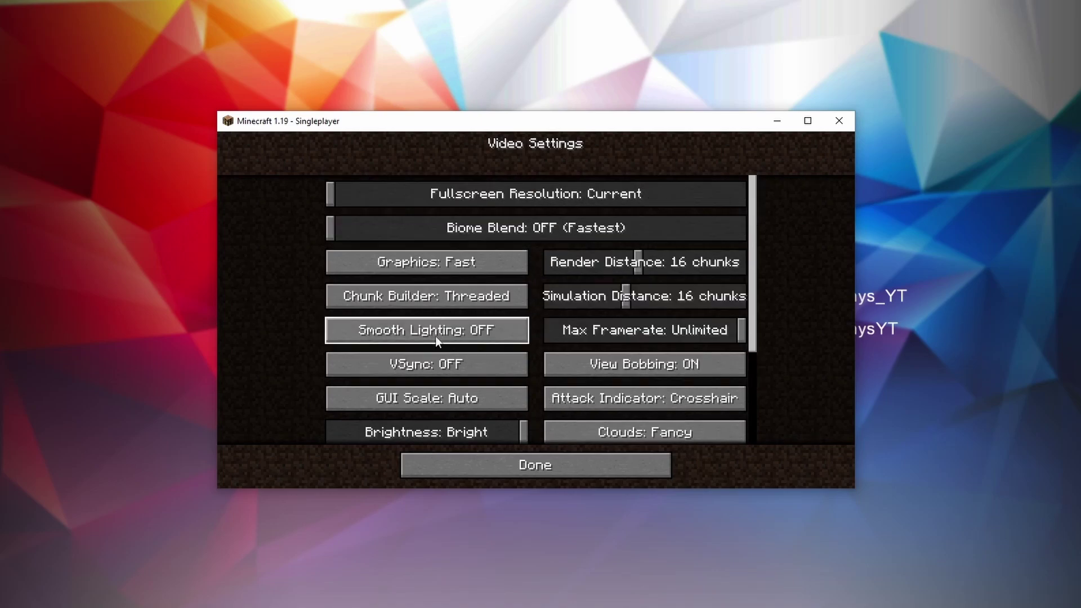
pyautogui.click(433, 399)
pyautogui.click(473, 269)
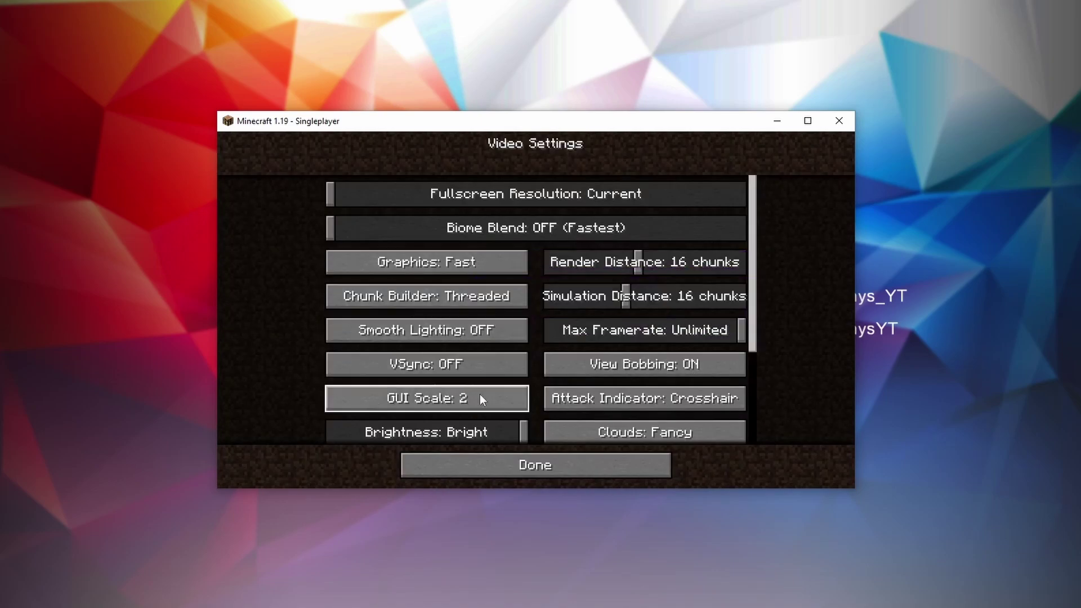
pyautogui.scroll(-8, 532, 380)
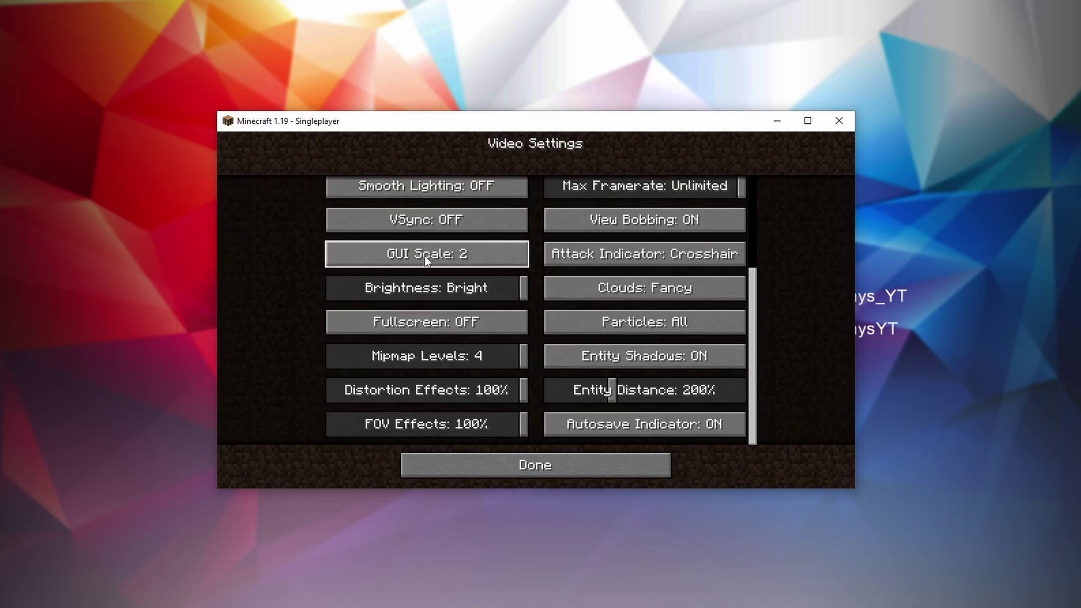
pyautogui.moveTo(502, 290); pyautogui.dragTo(555, 298)
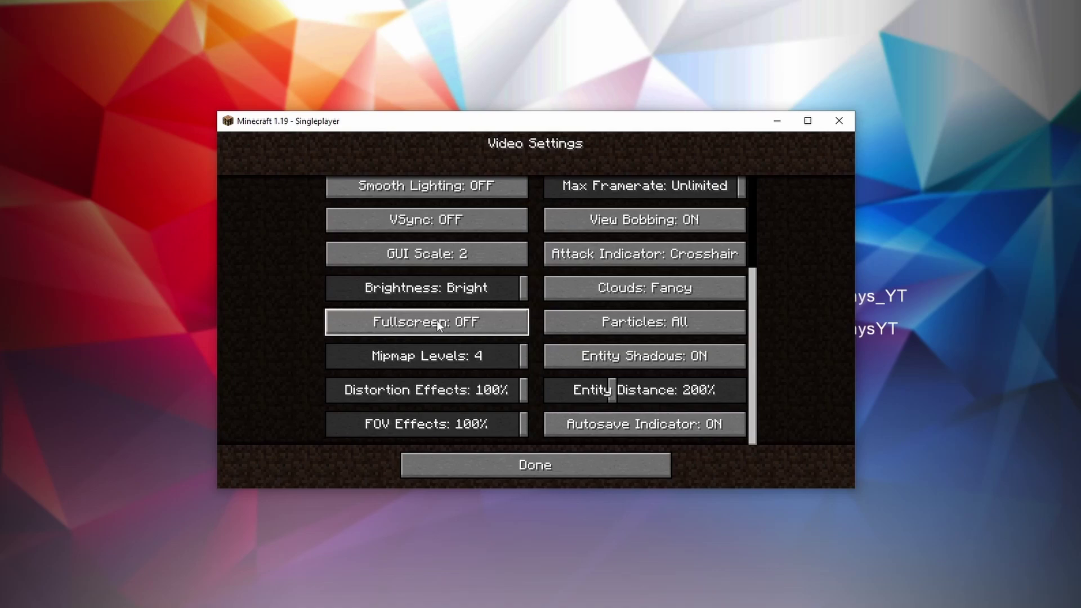
# Step: Lower both Distortion Effects and FOV Effects to OFF in the video settings
pyautogui.scroll(8, 436, 321)
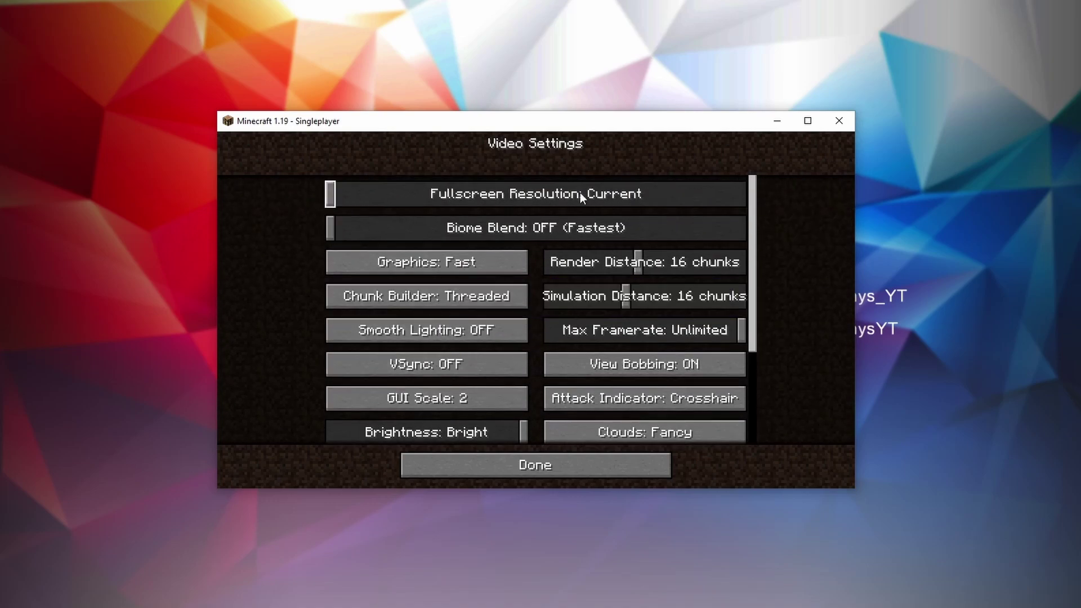
pyautogui.scroll(-8, 529, 259)
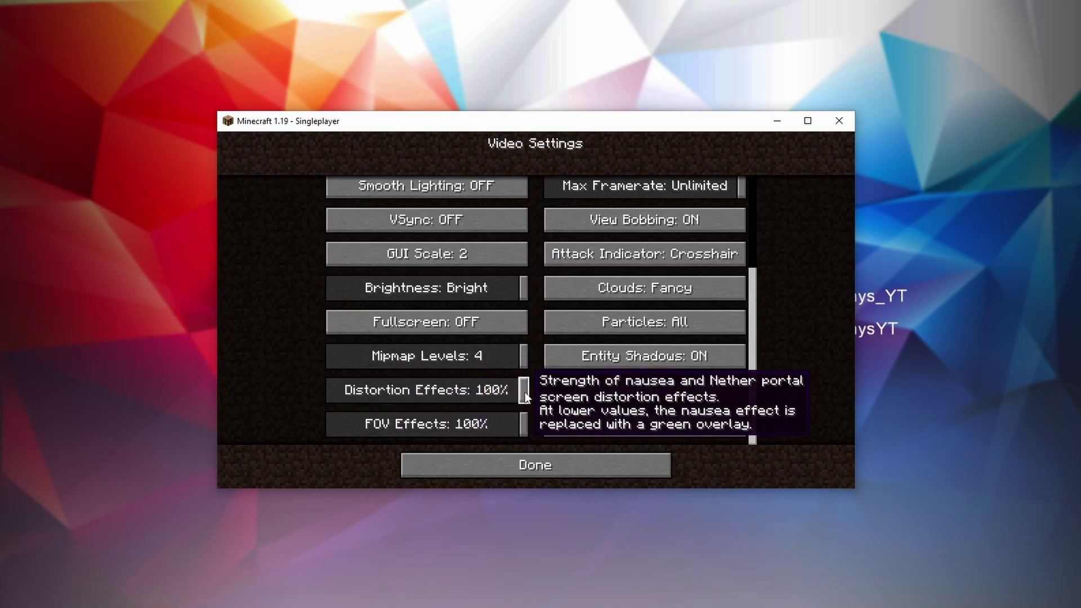
pyautogui.moveTo(524, 396); pyautogui.dragTo(330, 397)
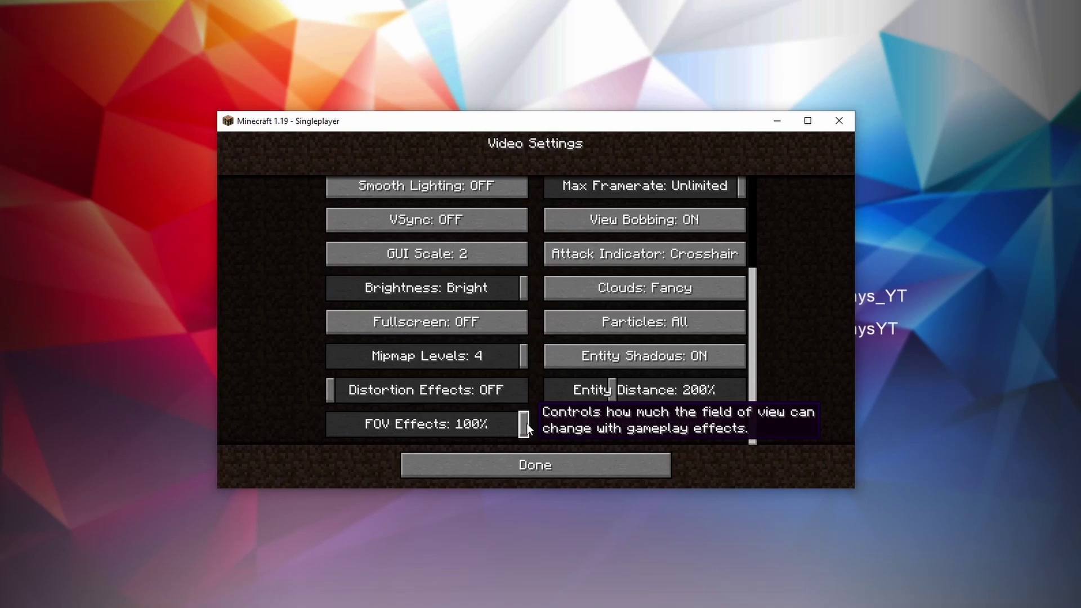
pyautogui.moveTo(526, 428); pyautogui.dragTo(268, 426)
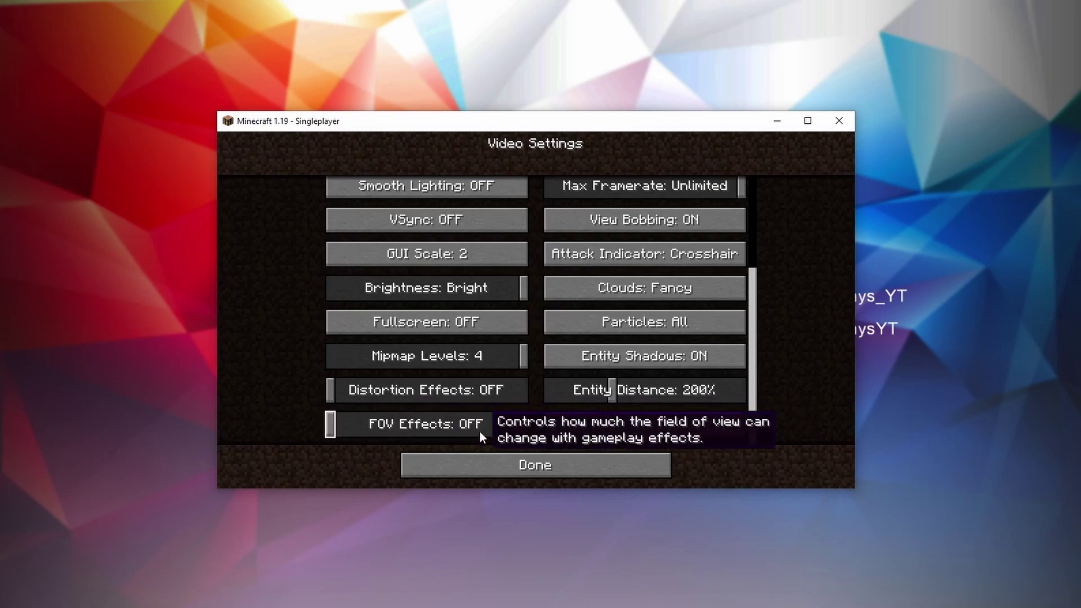
# Step: Reduce Render Distance to 2 chunks and Simulation Distance to 5 chunks
pyautogui.scroll(5, 529, 394)
pyautogui.scroll(-5, 527, 401)
pyautogui.scroll(6, 542, 407)
pyautogui.scroll(3, 542, 407)
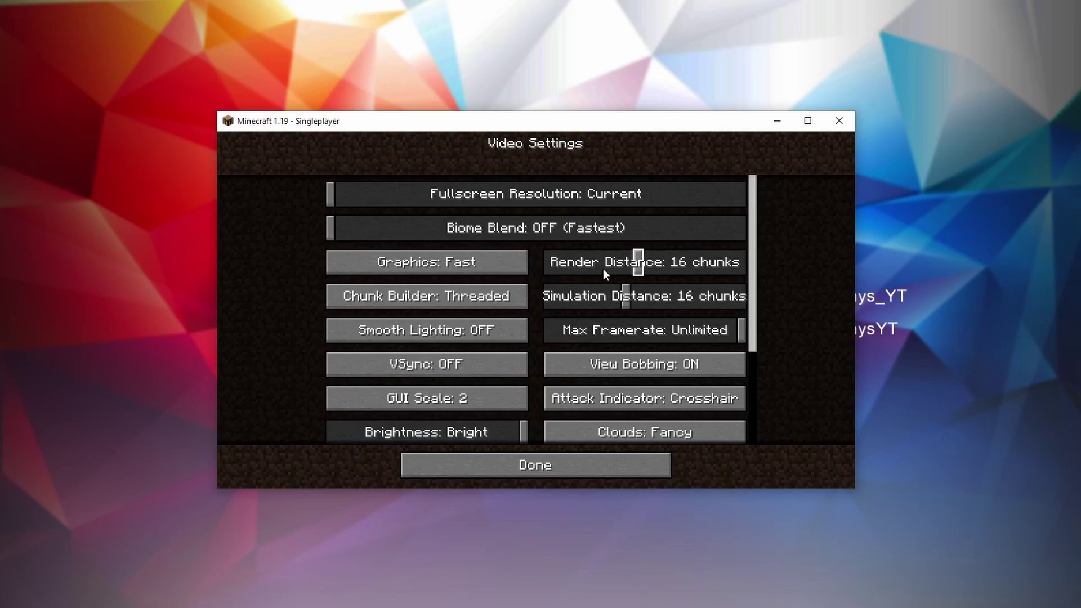
pyautogui.moveTo(639, 268); pyautogui.dragTo(550, 271)
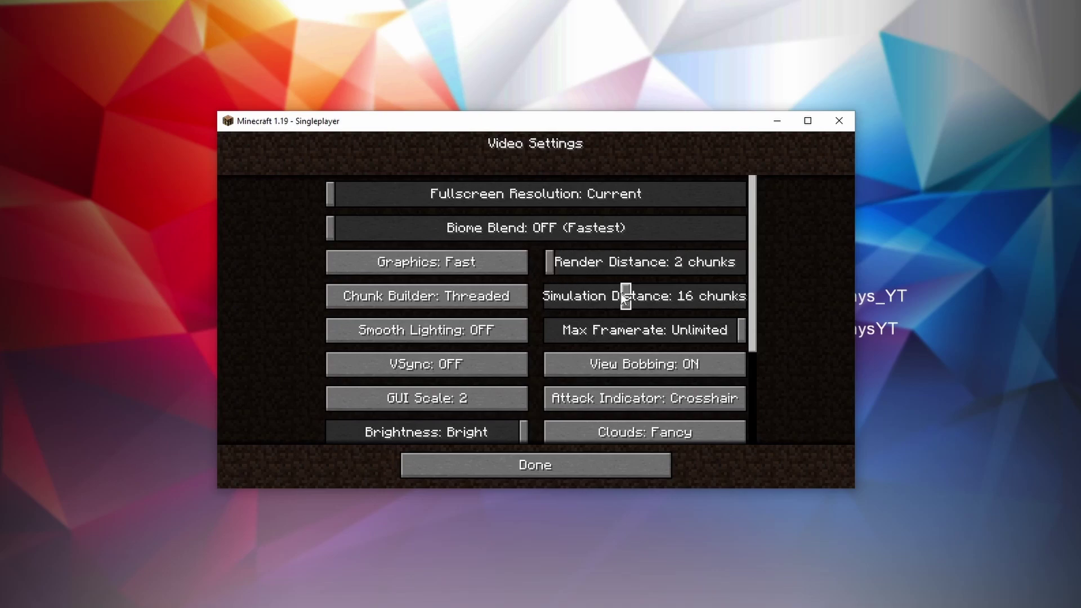
pyautogui.moveTo(623, 294); pyautogui.dragTo(544, 302)
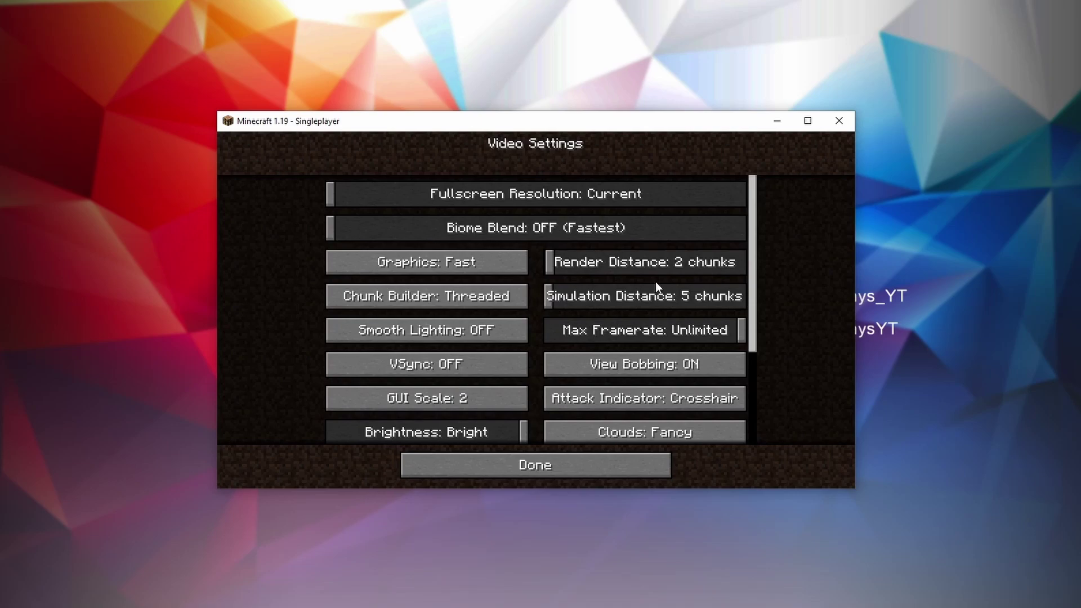
# Step: Leave the settings, return to the game, and toggle the debug overlay to check the frame rate
pyautogui.click(534, 463)
pyautogui.click(545, 437)
pyautogui.press('Escape')
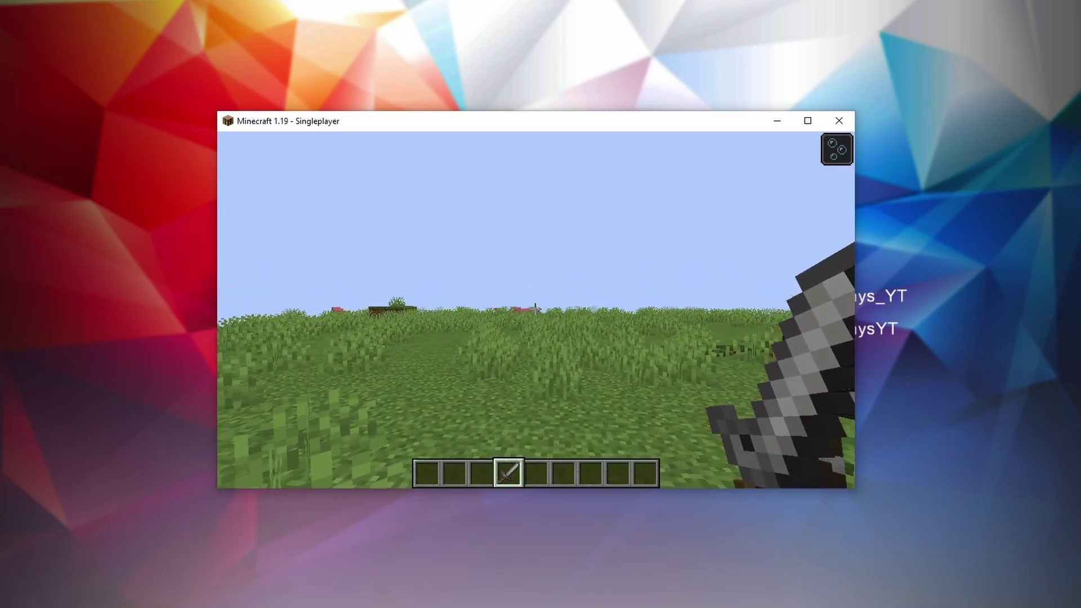
pyautogui.press('F3')
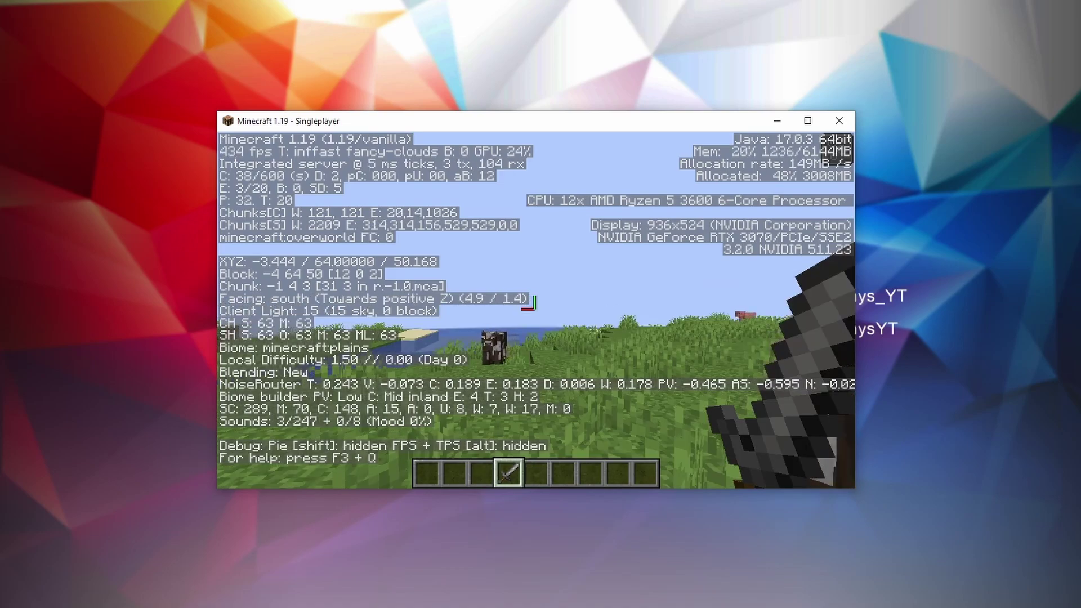
pyautogui.press('F3')
# Step: Reopen the video settings, keep Max Framerate at Unlimited, and turn View Bobbing off
pyautogui.press('Escape')
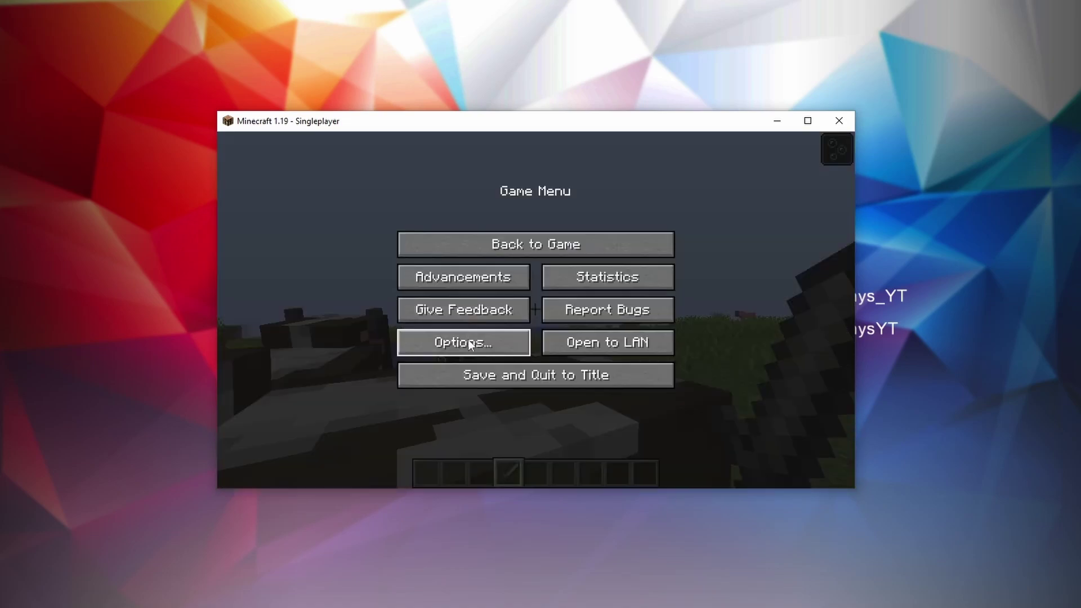
pyautogui.click(466, 348)
pyautogui.click(506, 300)
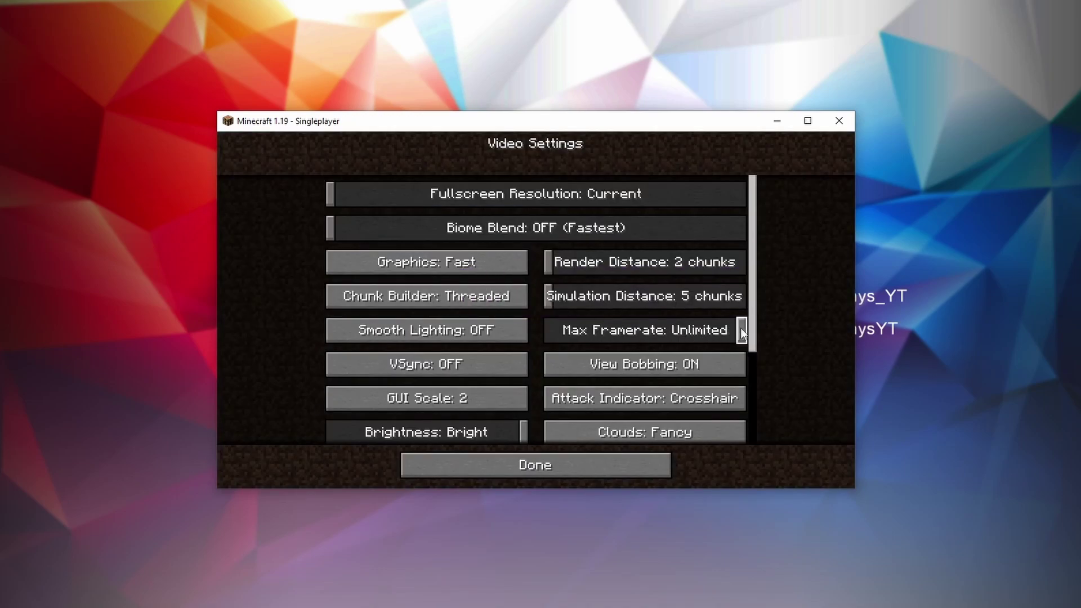
pyautogui.moveTo(742, 329)
pyautogui.mouseDown()
pyautogui.moveTo(562, 331)
pyautogui.moveTo(742, 331)
pyautogui.mouseUp()
pyautogui.scroll(-9, 642, 230)
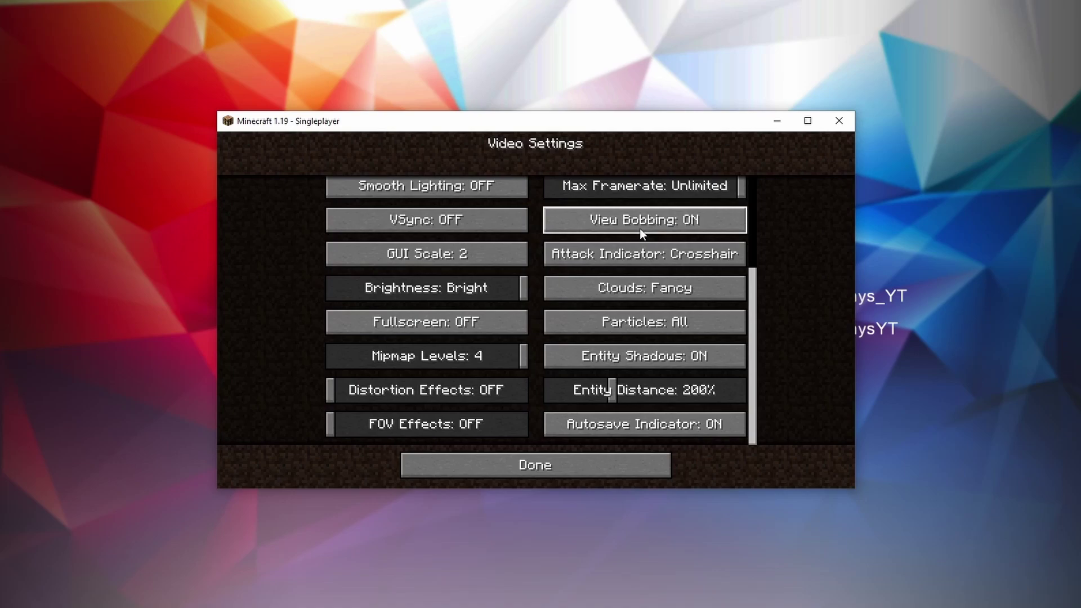
pyautogui.click(644, 229)
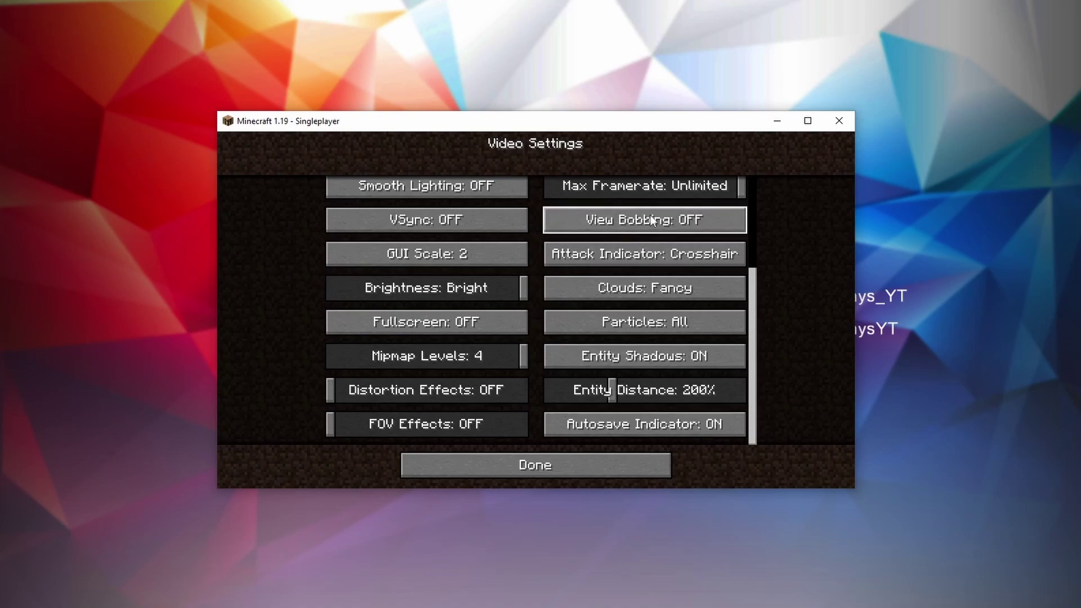
# Step: Try Attack Indicator OFF and return the setting to Crosshair
pyautogui.click(629, 260)
pyautogui.click(631, 259)
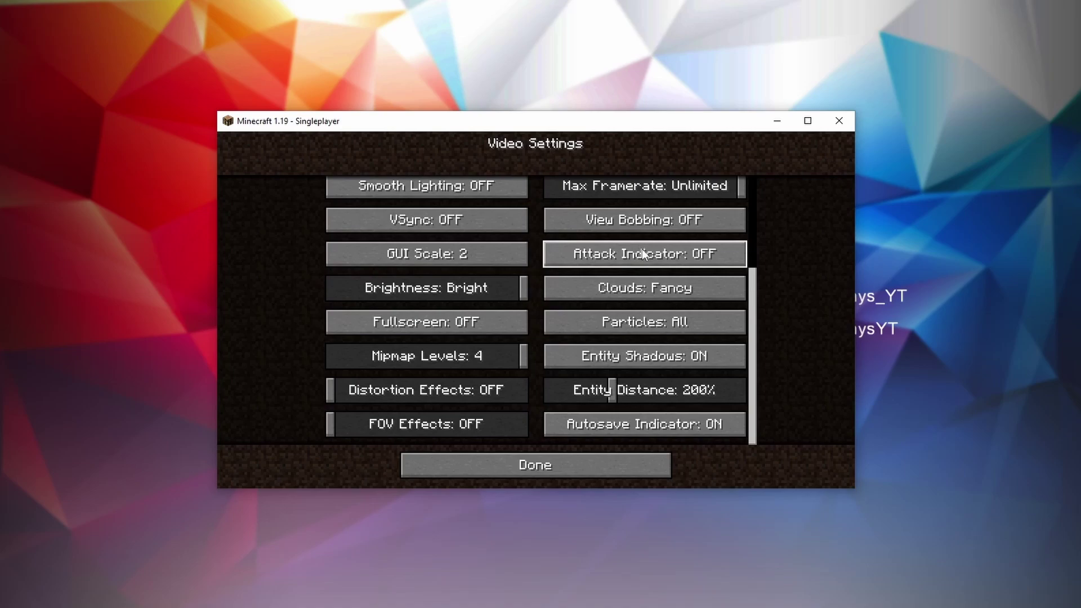
pyautogui.click(641, 251)
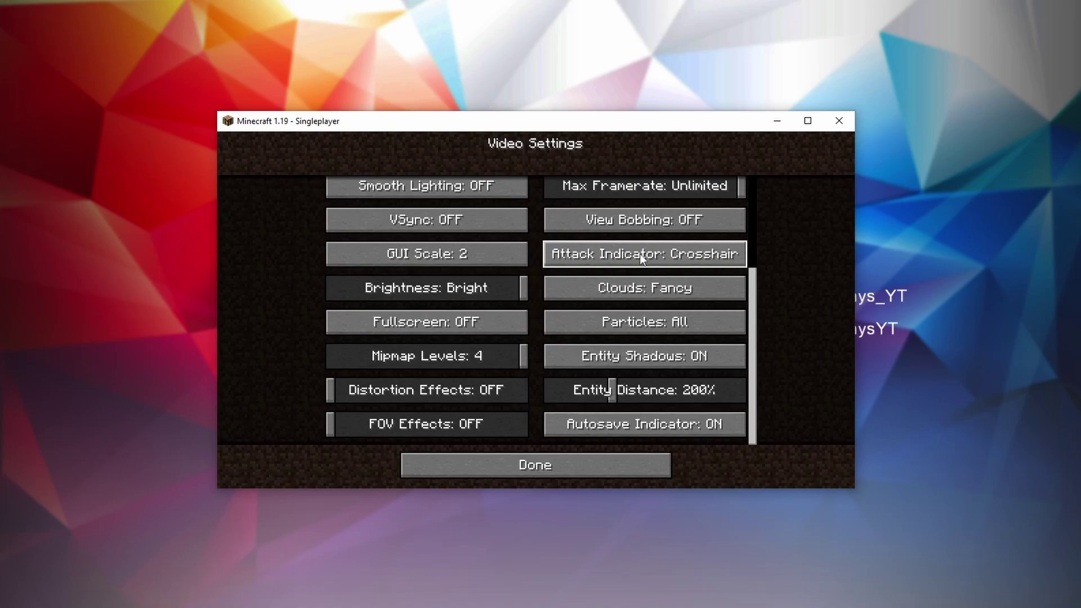
# Step: Cycle the Clouds setting through its options and set it to OFF
pyautogui.click(637, 292)
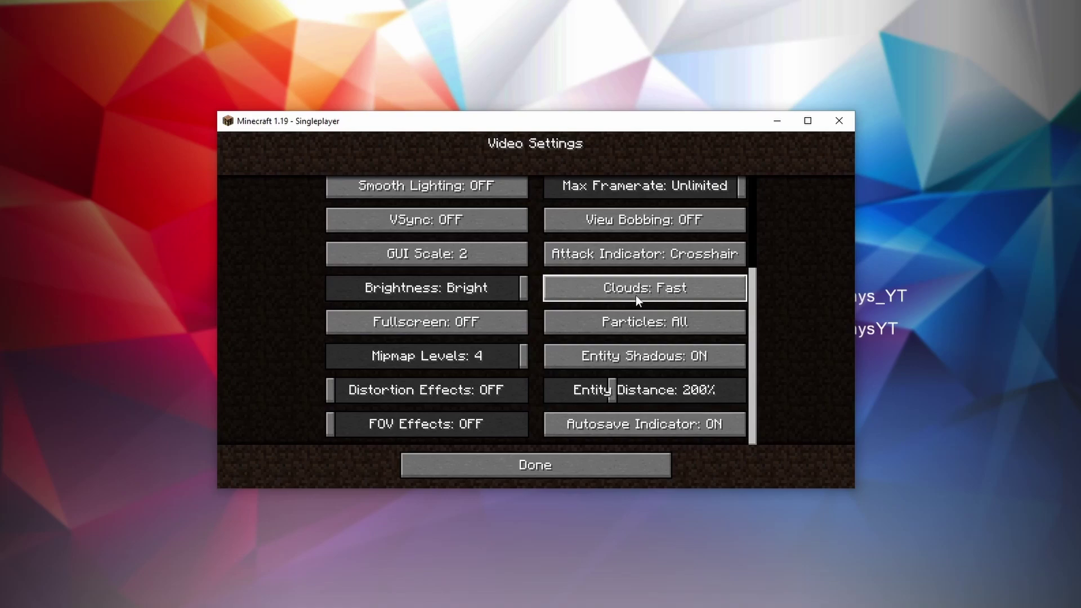
pyautogui.click(637, 297)
pyautogui.click(641, 297)
# Step: Set Particles to Minimal and turn Entity Shadows off
pyautogui.click(635, 323)
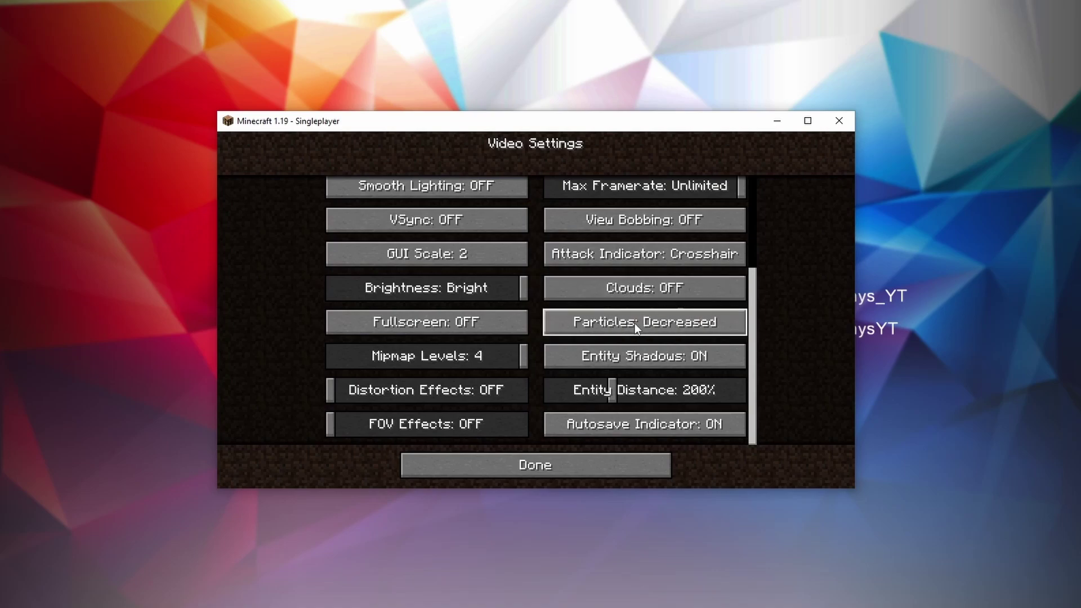
pyautogui.click(644, 325)
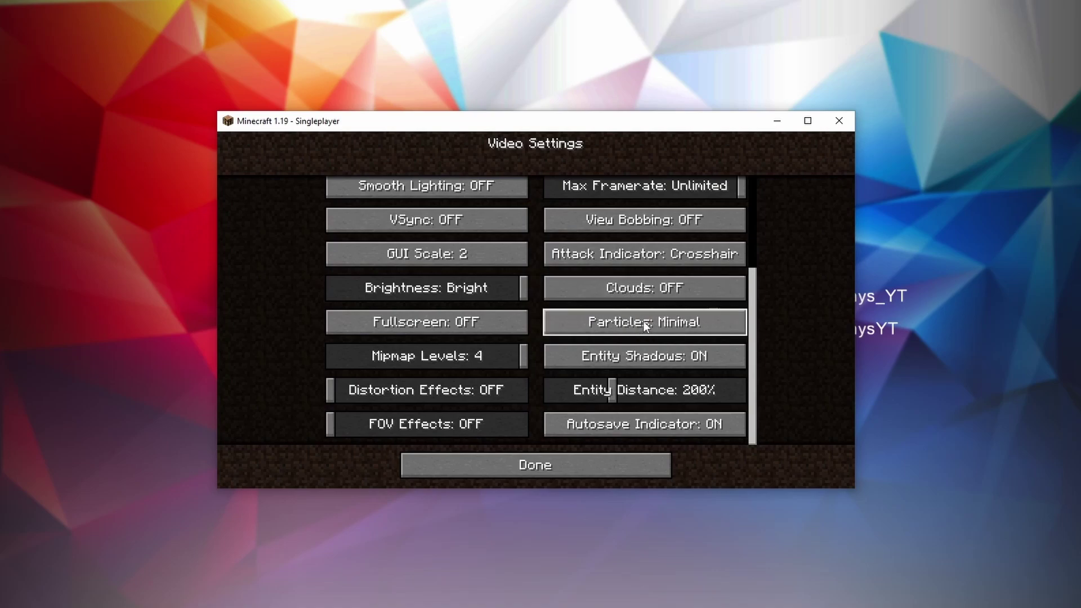
pyautogui.click(644, 357)
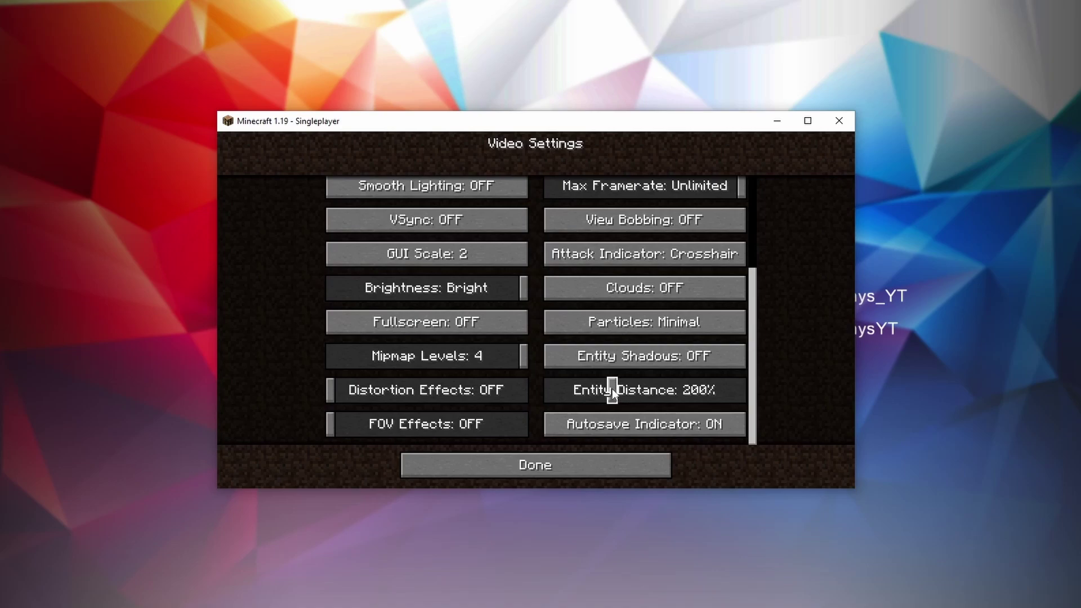
# Step: Lower Entity Distance to 50% and toggle the Autosave Indicator setting
pyautogui.moveTo(613, 389); pyautogui.dragTo(546, 389)
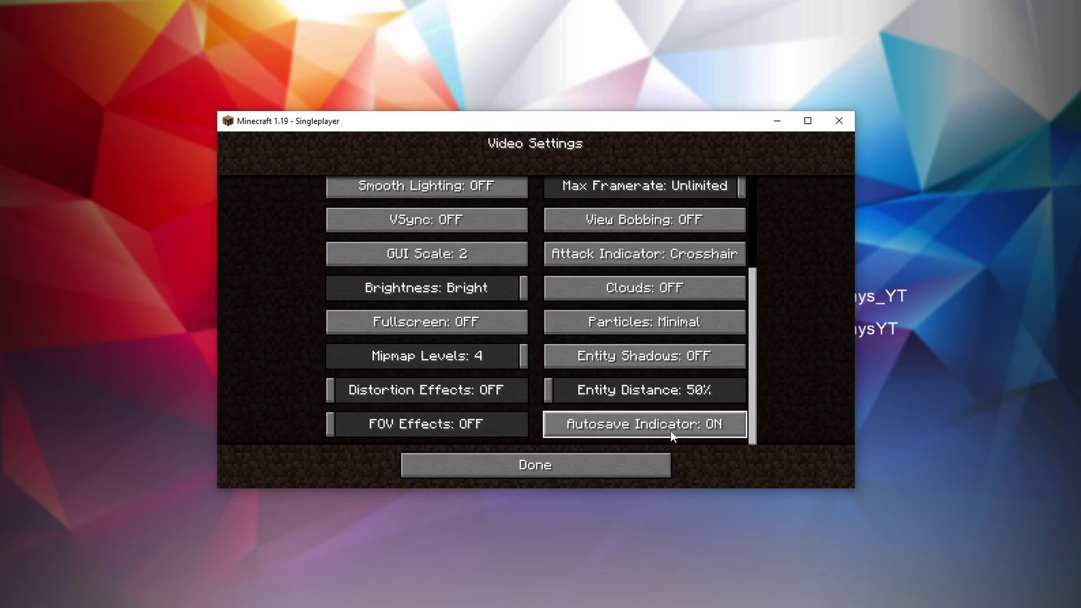
pyautogui.click(639, 425)
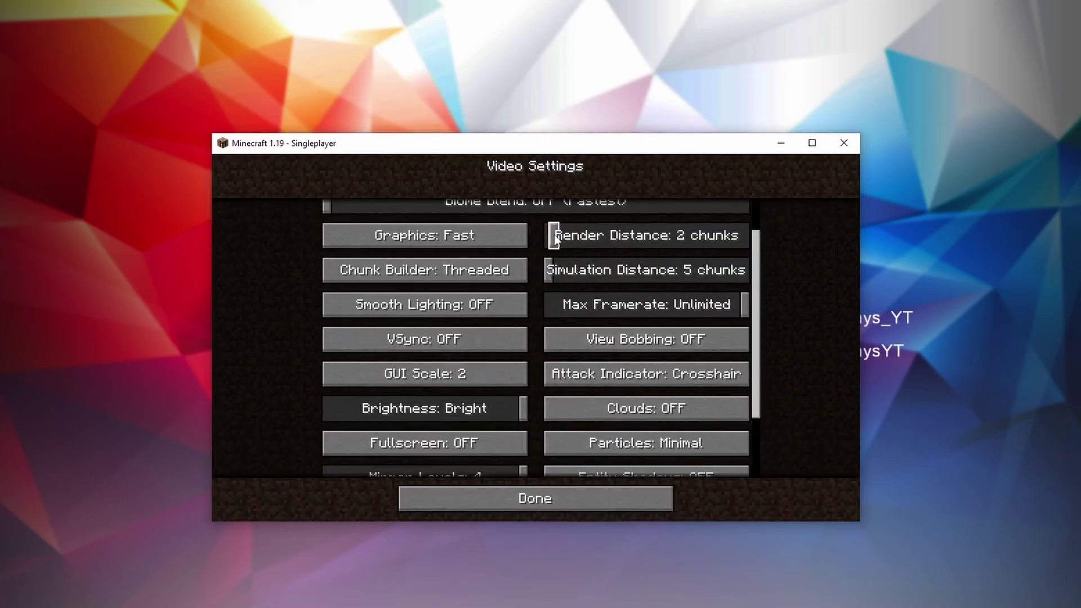
pyautogui.moveTo(555, 235); pyautogui.dragTo(565, 235)
pyautogui.scroll(-5, 540, 387)
# Step: Exit the options to the game world and show and hide the debug overlay twice to compare performance
pyautogui.click(540, 498)
pyautogui.click(538, 467)
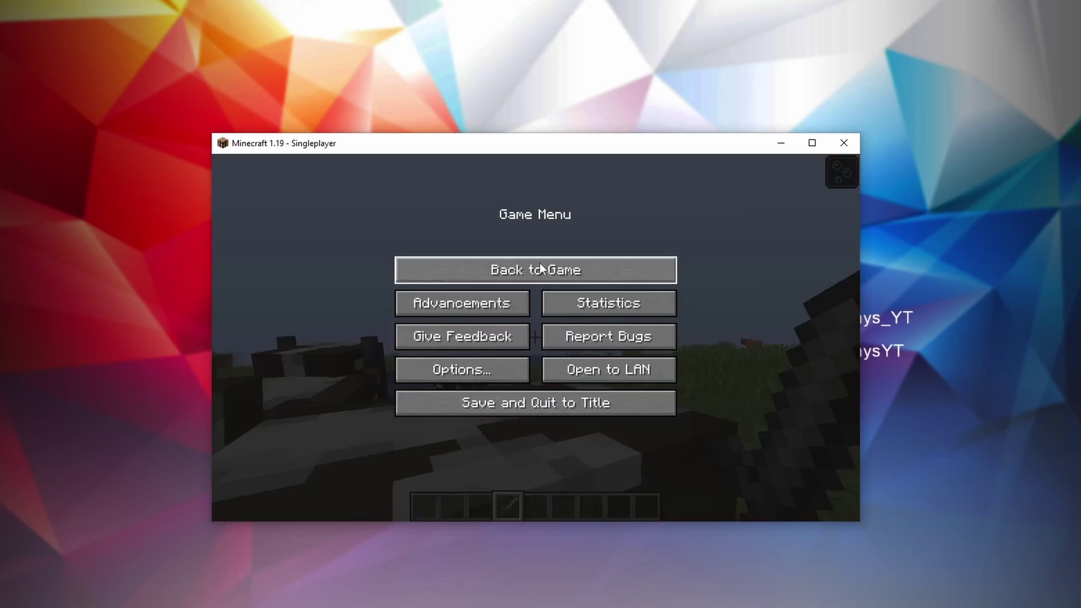
pyautogui.click(514, 267)
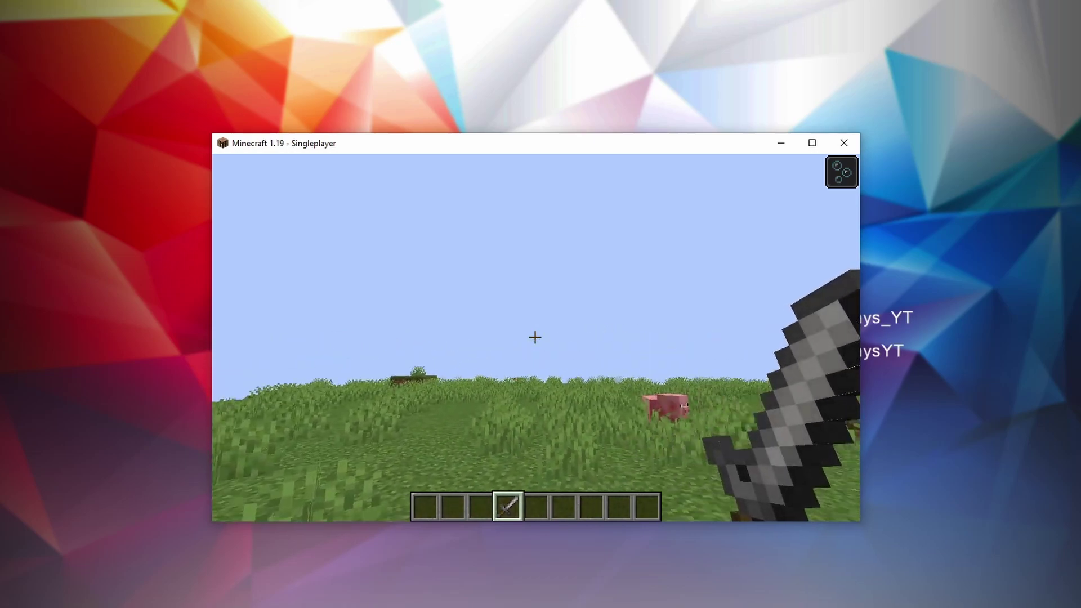
pyautogui.press('F3')
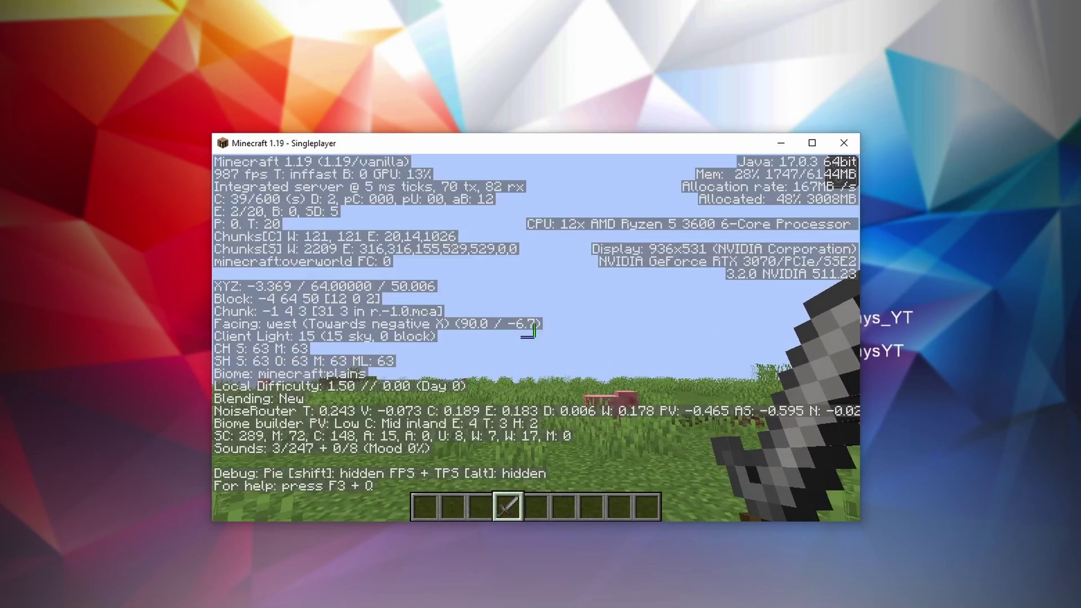
pyautogui.press('F3')
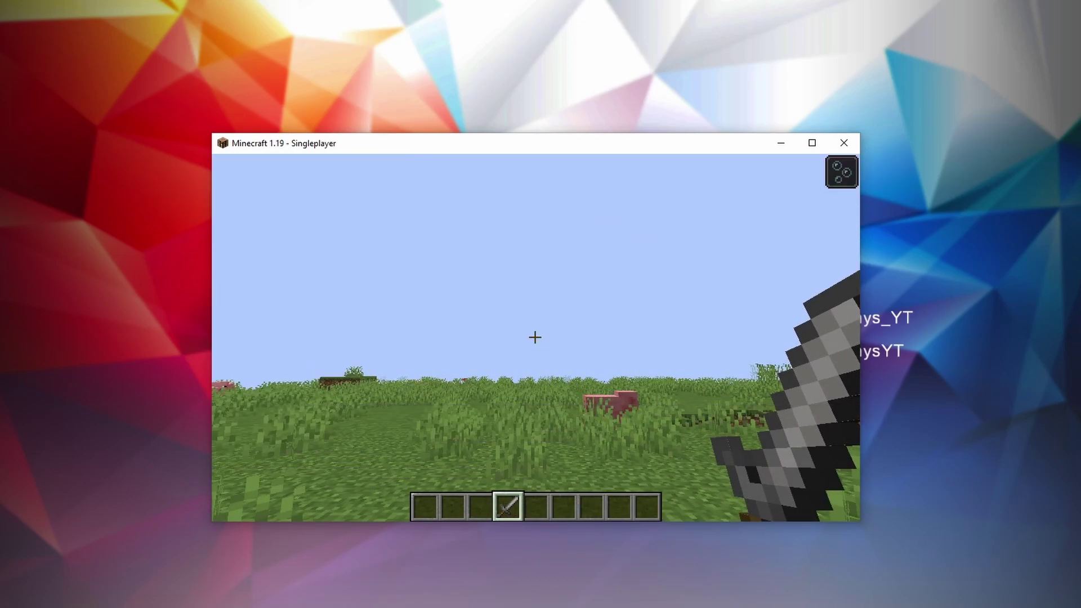
pyautogui.press('F3')
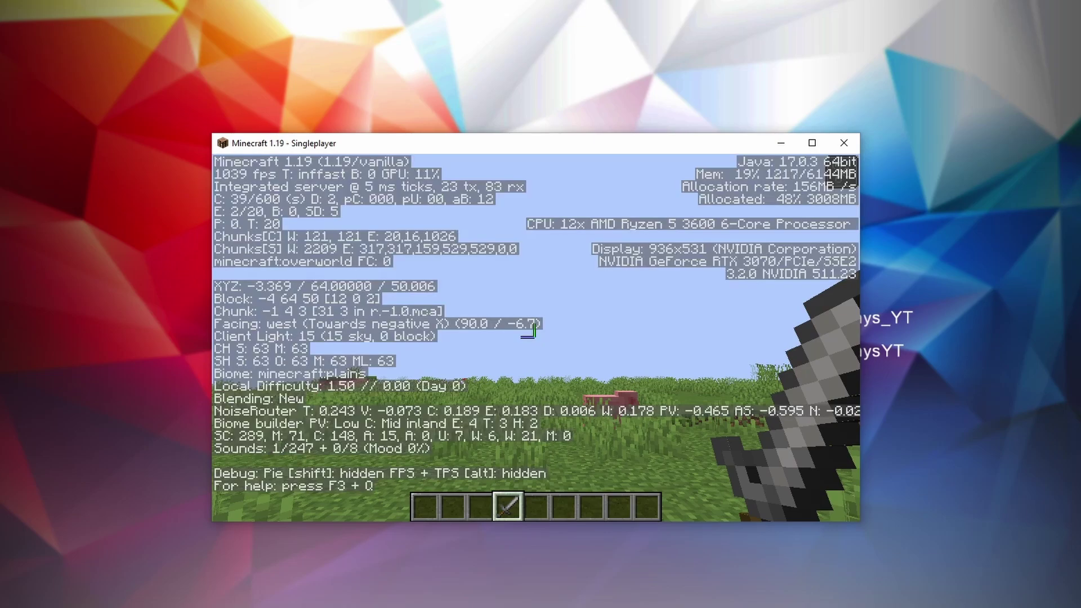
pyautogui.press('F3')
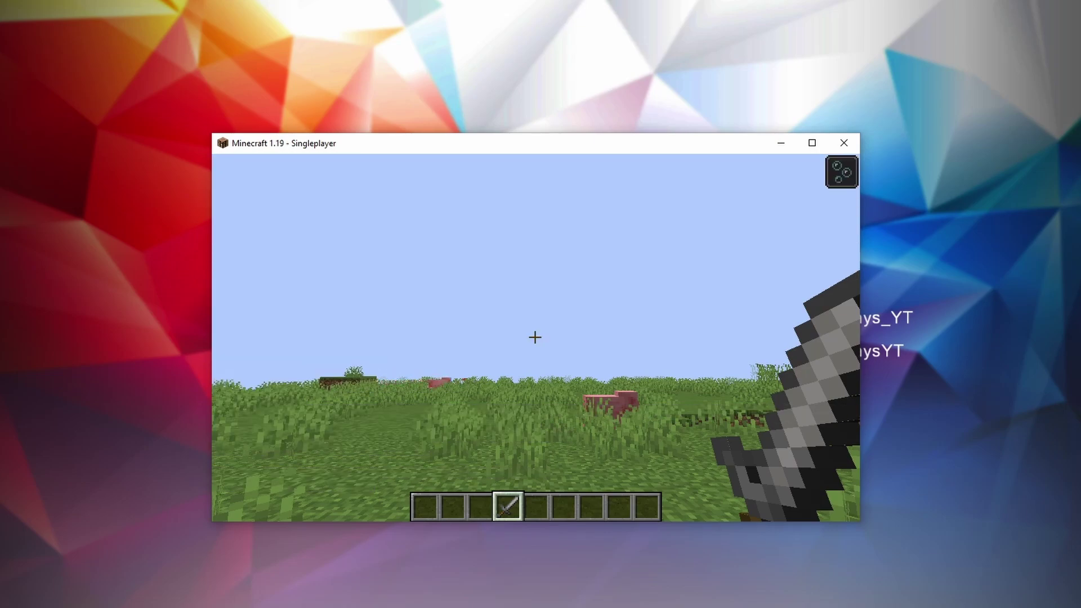
# Step: Switch the camera through the third-person back view to the third-person front view
pyautogui.press('F5')
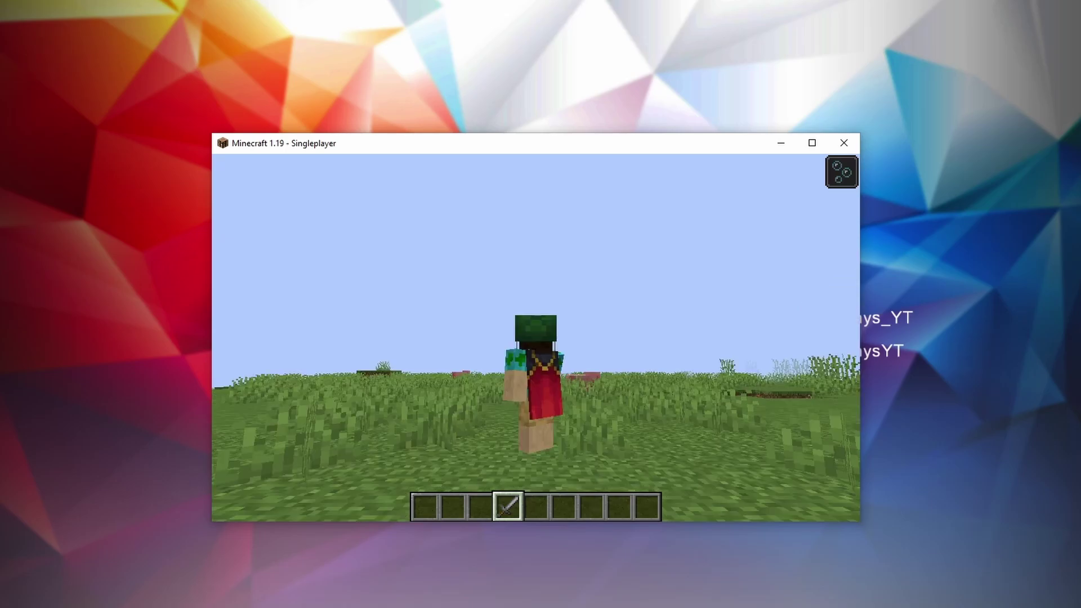
pyautogui.press('F5')
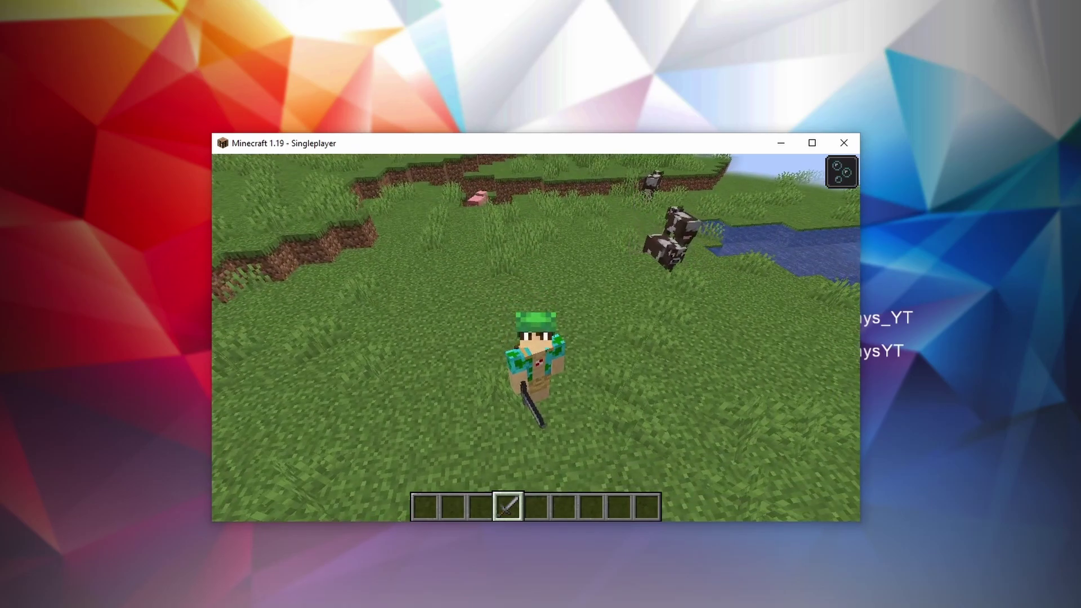